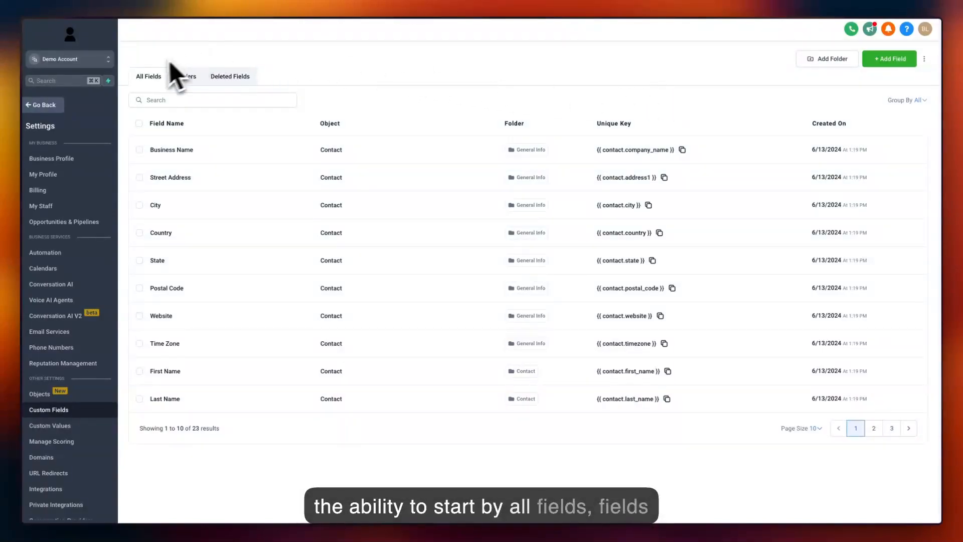
View the custom field folders and the deleted fields, and return to the list of all fields
left_click(187, 78)
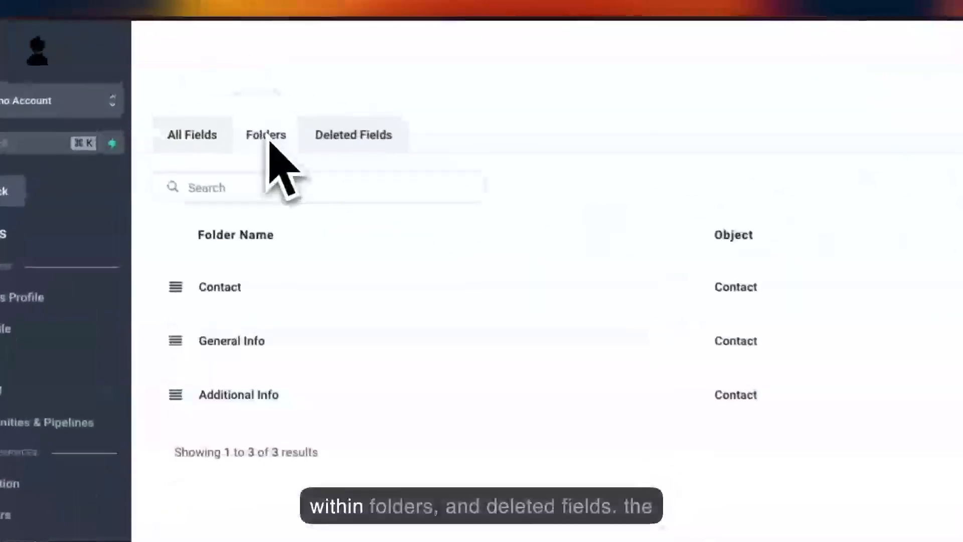
left_click(377, 142)
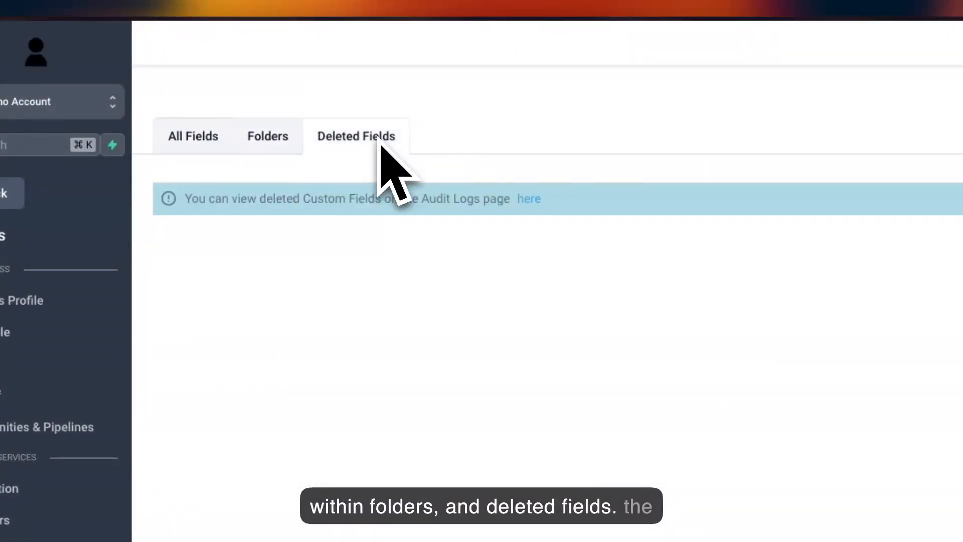
left_click(214, 143)
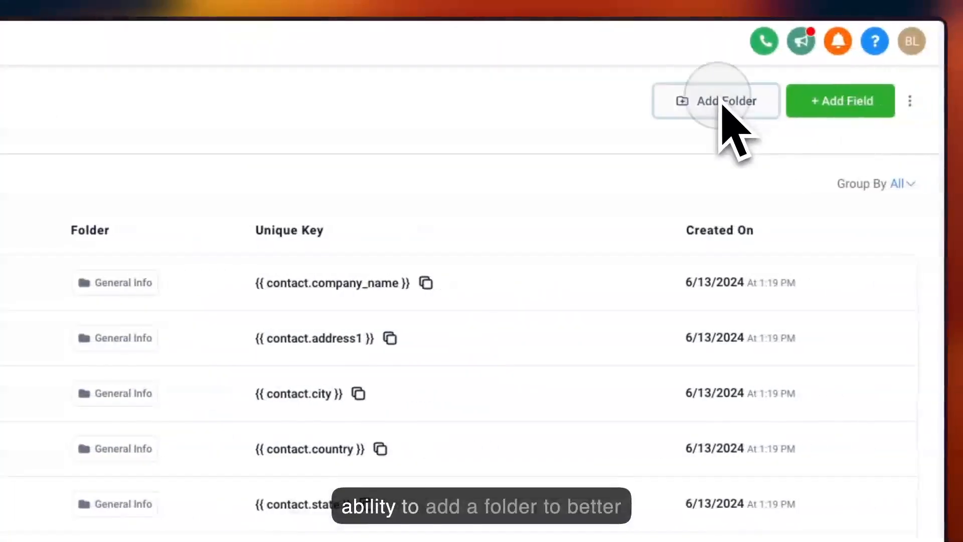
Inspect the object choices for a new custom field folder and close the form without saving
left_click(719, 99)
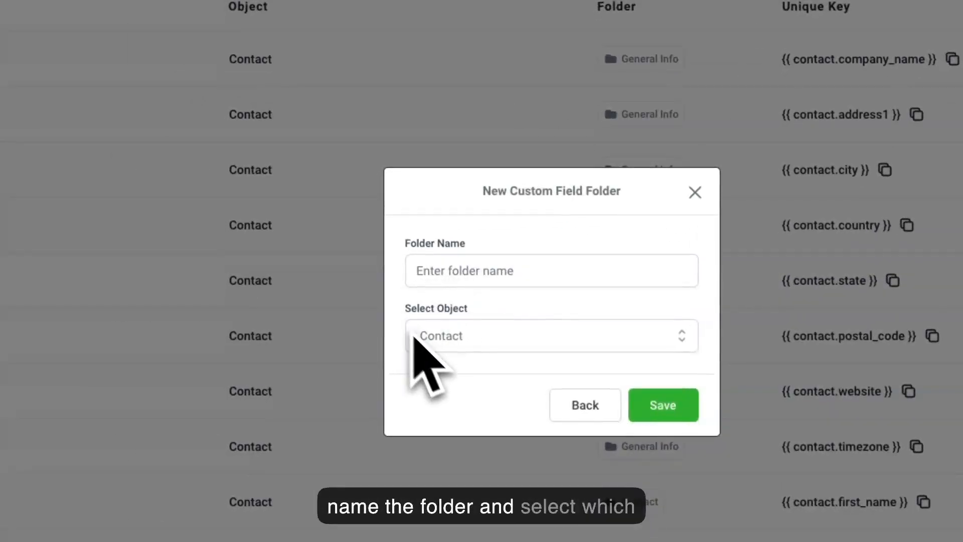
left_click(477, 341)
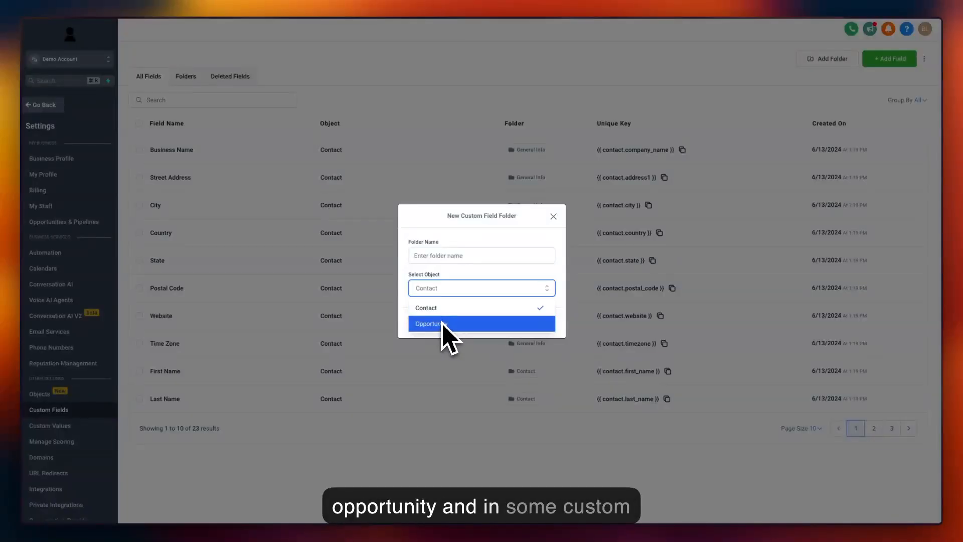
left_click(406, 293)
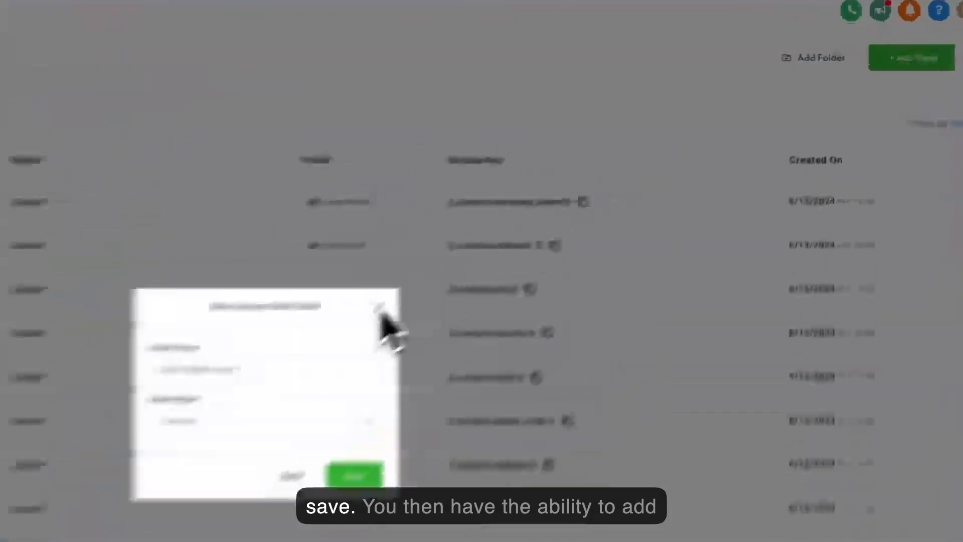
left_click(553, 217)
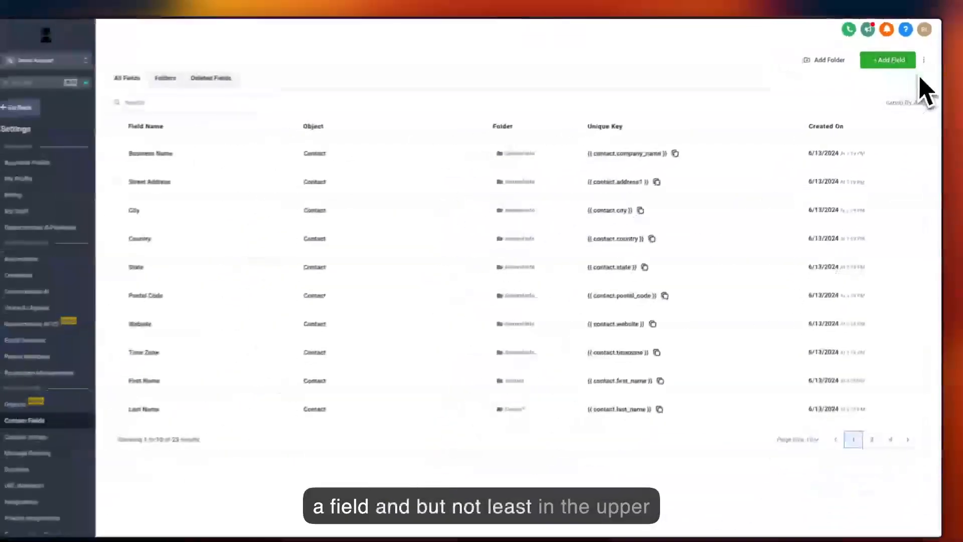
Open the searchable fields settings and view the ones available for the Contact object
left_click(924, 59)
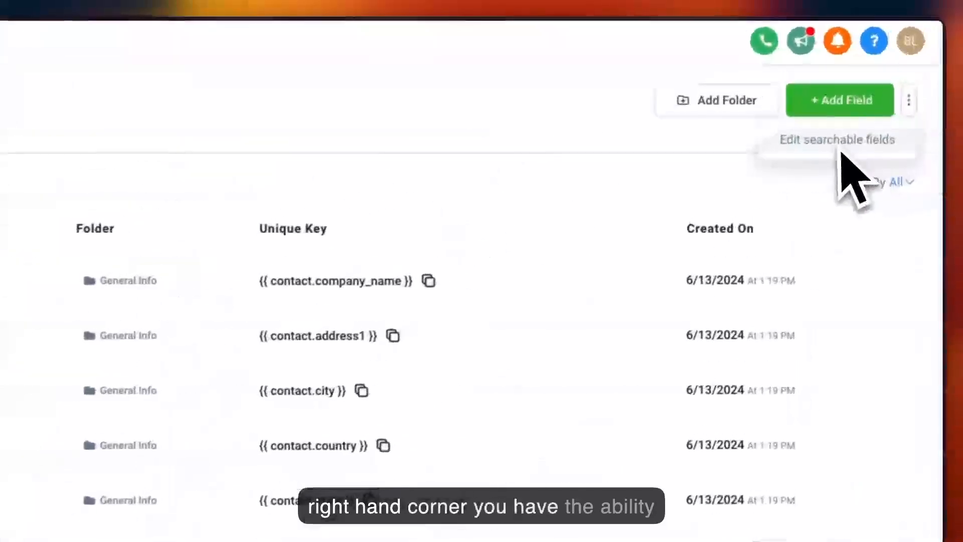
left_click(887, 79)
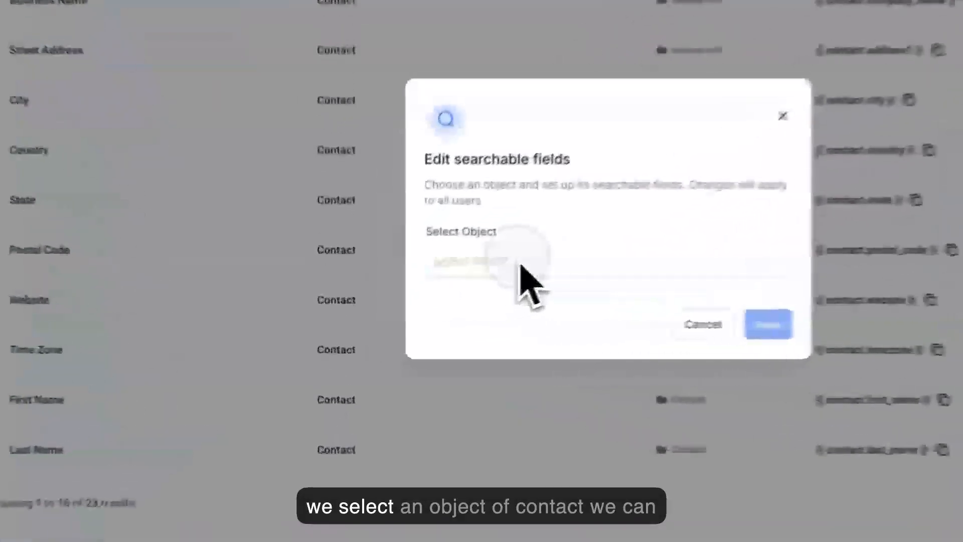
left_click(431, 296)
left_click(503, 292)
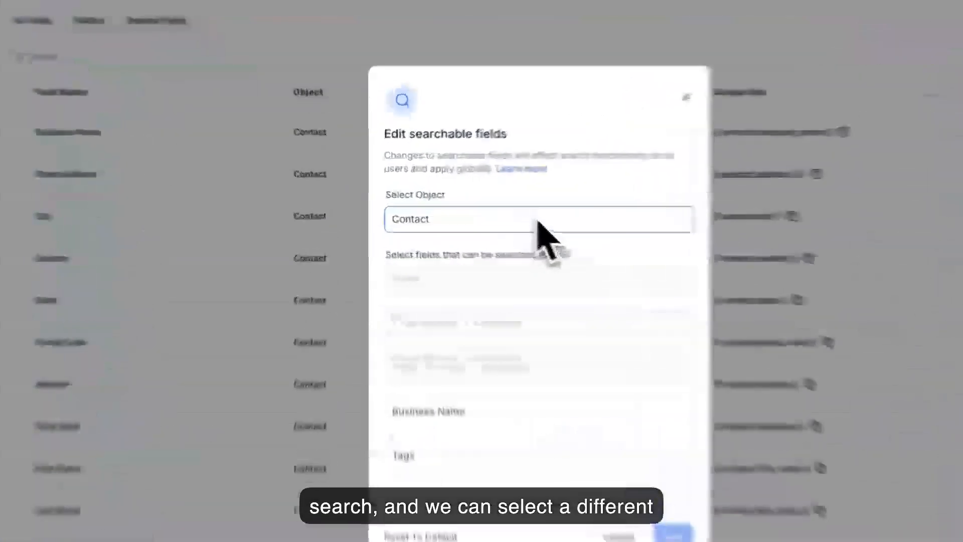
View the Opportunity object's searchable fields and the alternatives to Contact's Name, and close the settings without saving
left_click(474, 207)
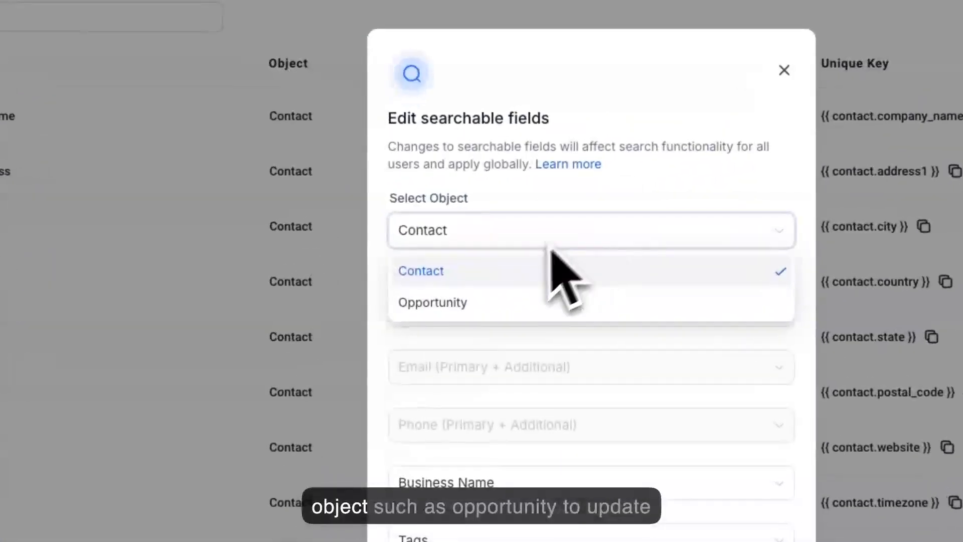
left_click(494, 305)
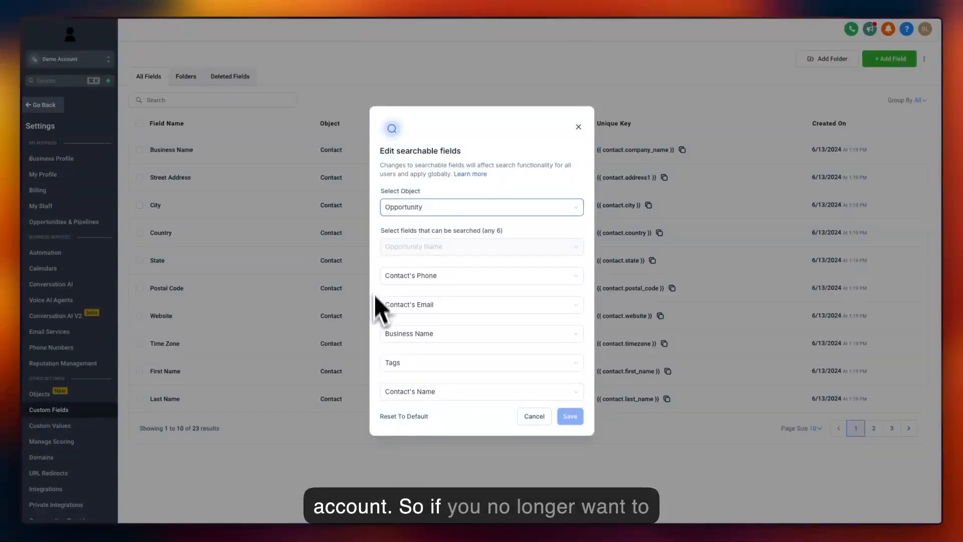
left_click(416, 391)
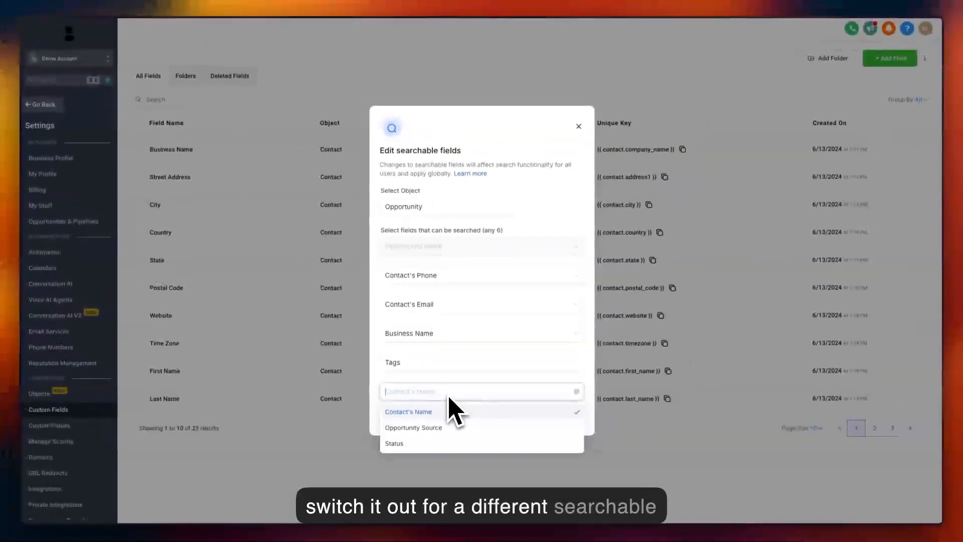
left_click(379, 393)
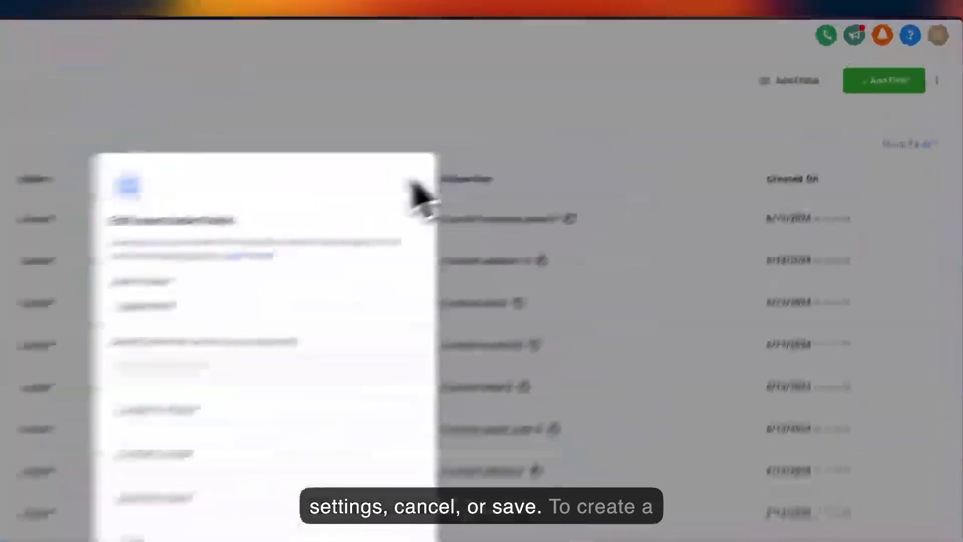
left_click(578, 127)
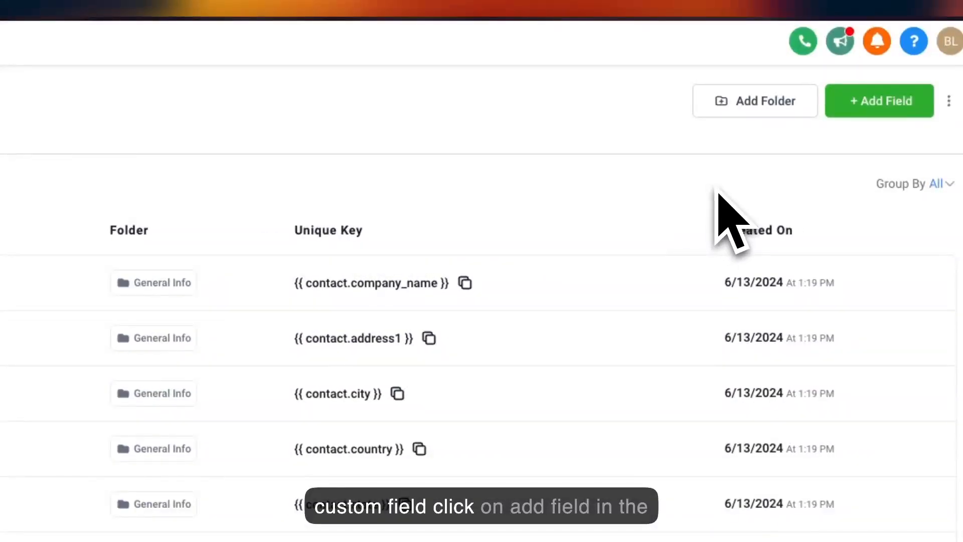
Start a new custom field and preview the Single Line, Multi Line and Text Box List types
left_click(835, 100)
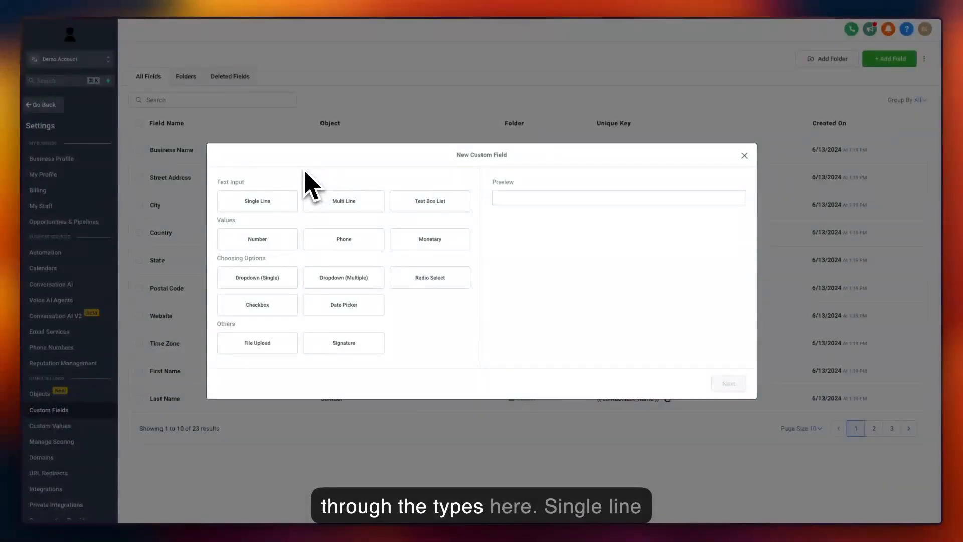
left_click(260, 200)
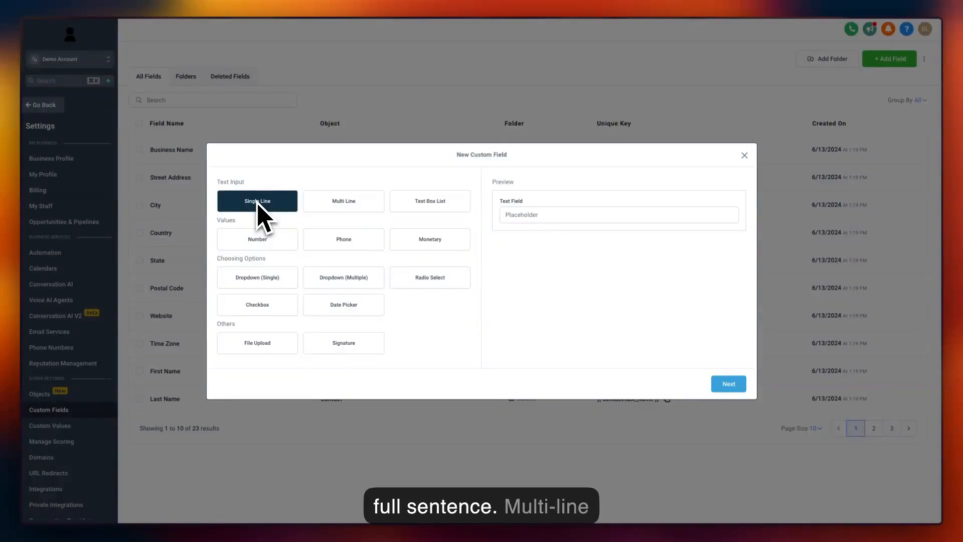
left_click(351, 202)
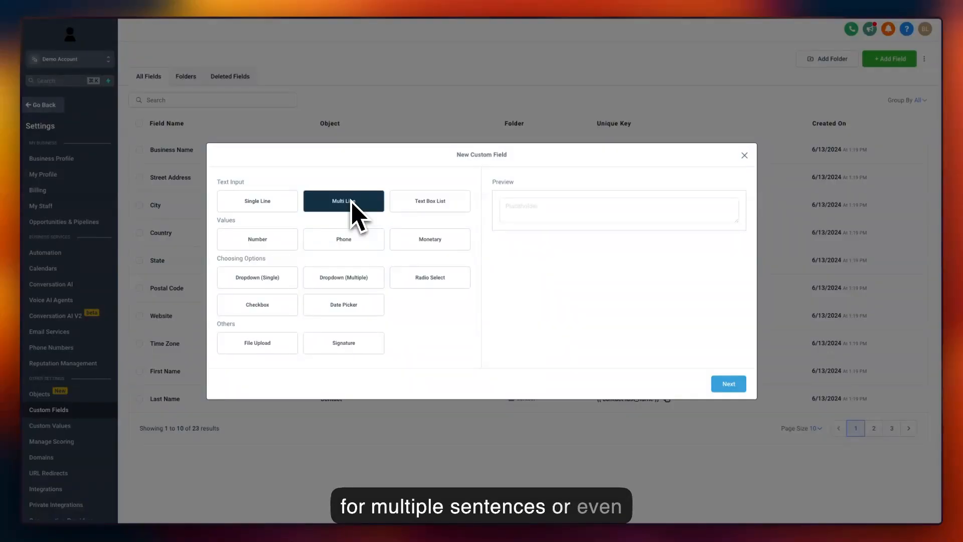
left_click(431, 199)
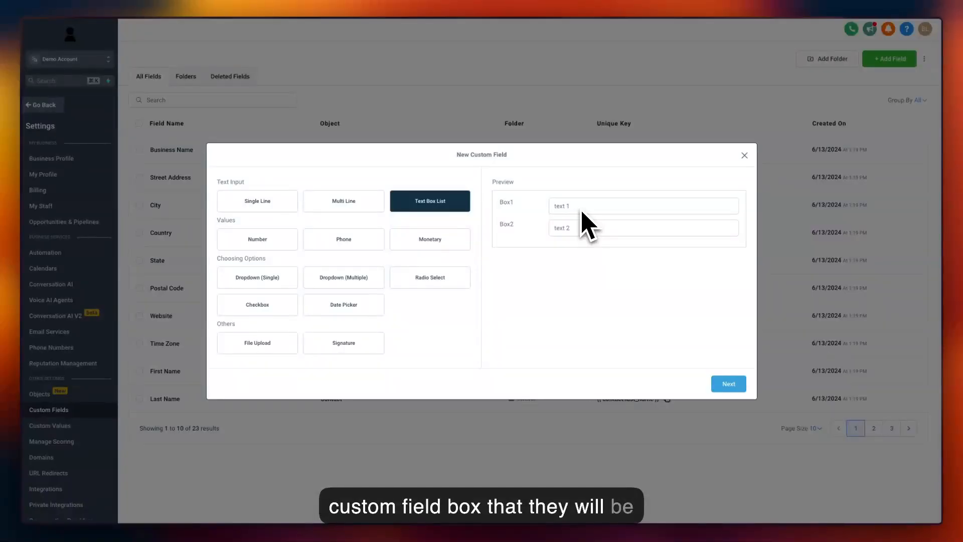
Preview the Number, Dropdown (Single) and Dropdown (Multiple) field types, including the sample option lists of both dropdowns
left_click(268, 240)
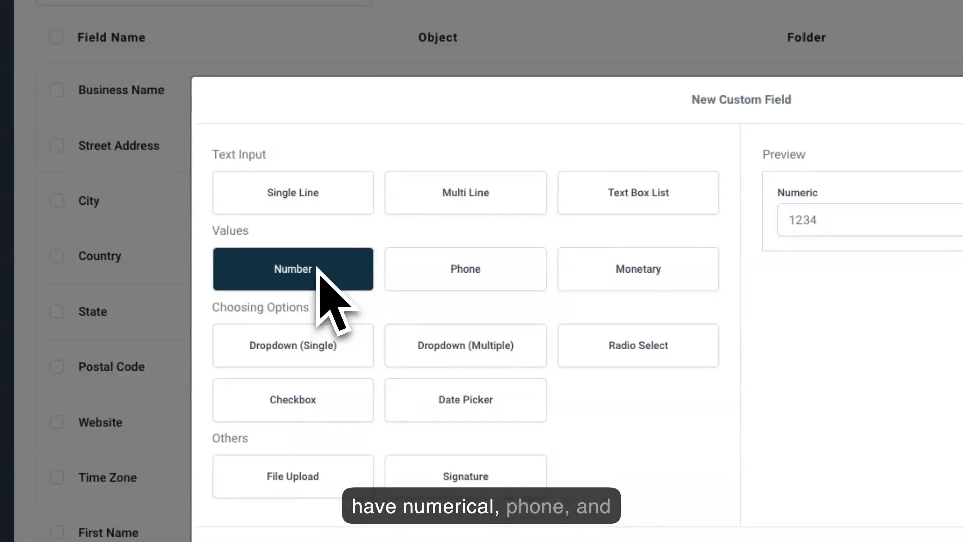
left_click(431, 277)
left_click(631, 277)
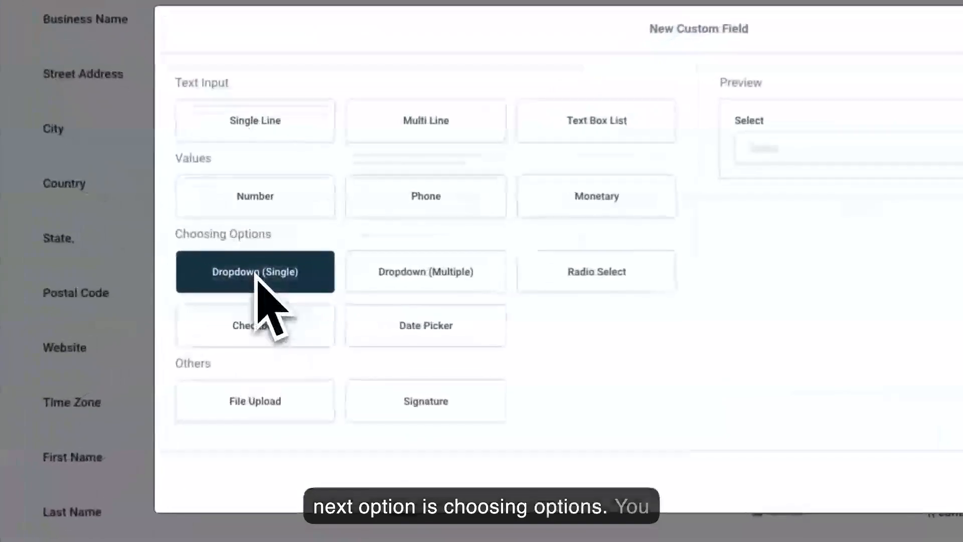
left_click(742, 158)
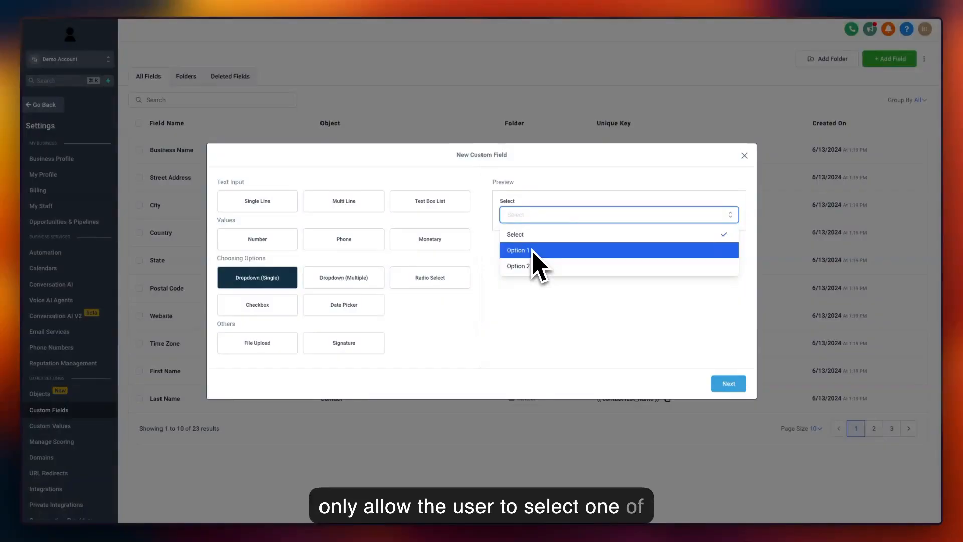
left_click(367, 279)
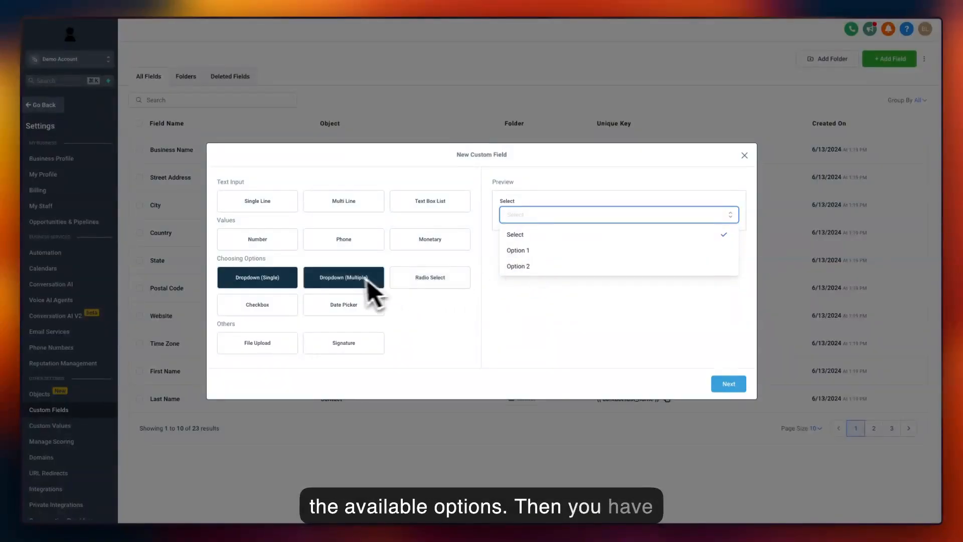
left_click(709, 193)
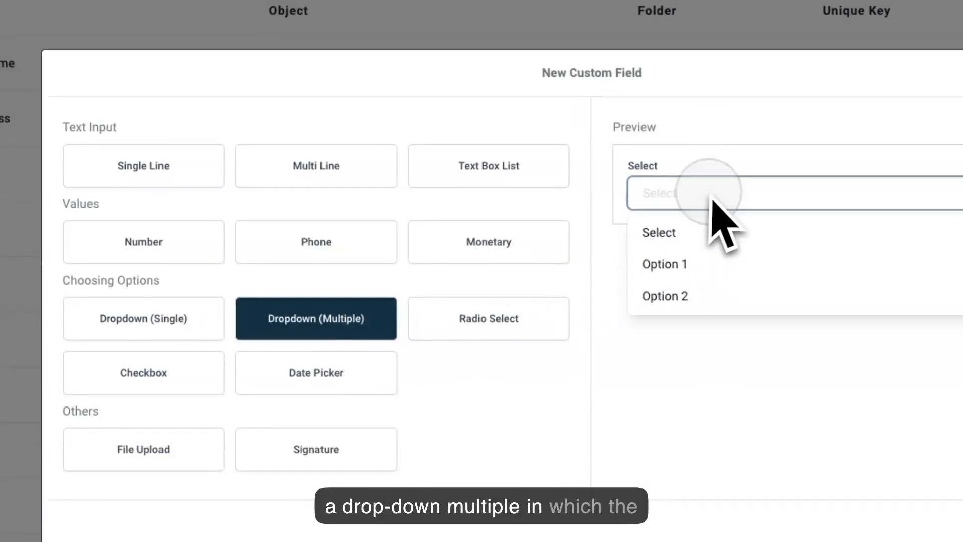
left_click(711, 264)
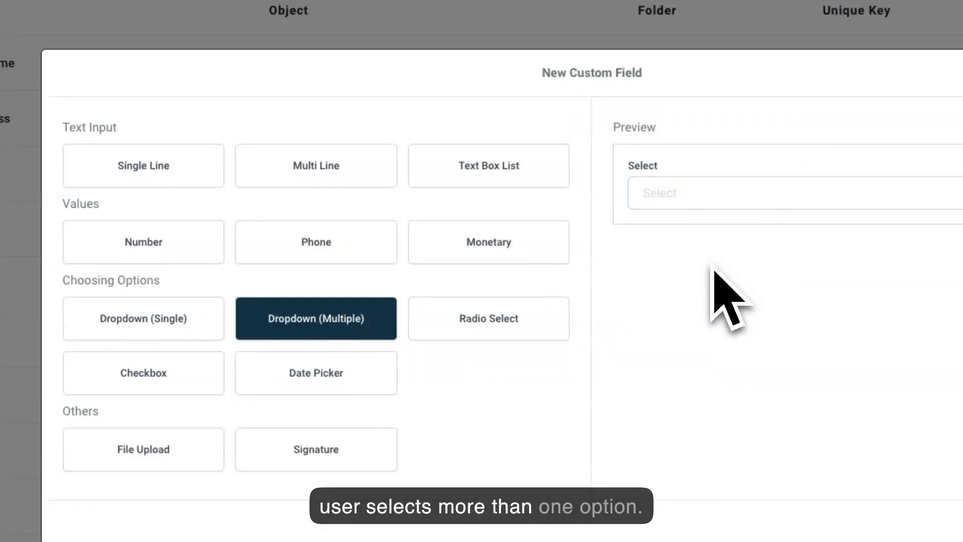
Preview the Radio Select, Checkbox, Date Picker, File Upload and Signature field types, choosing 07 Nov 2024 in the sample calendar
left_click(507, 319)
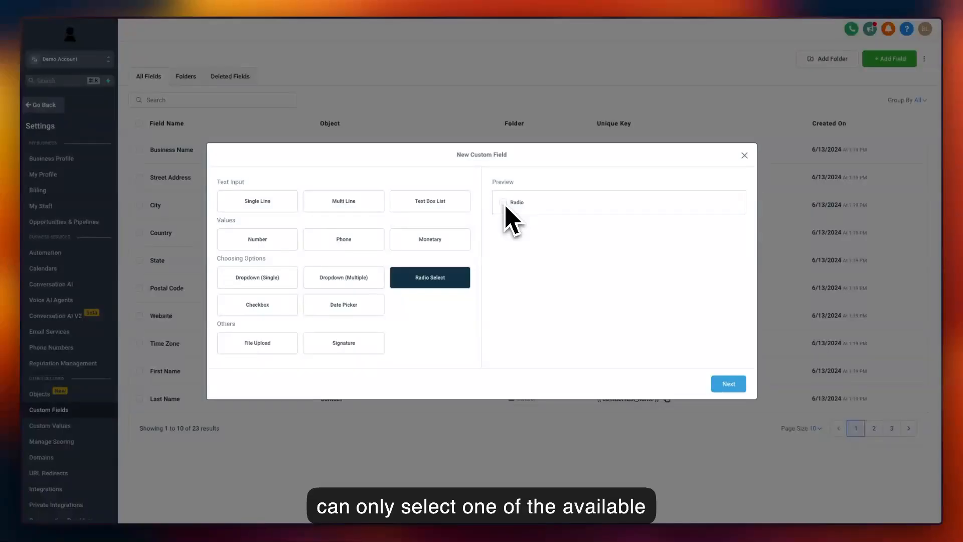
left_click(289, 306)
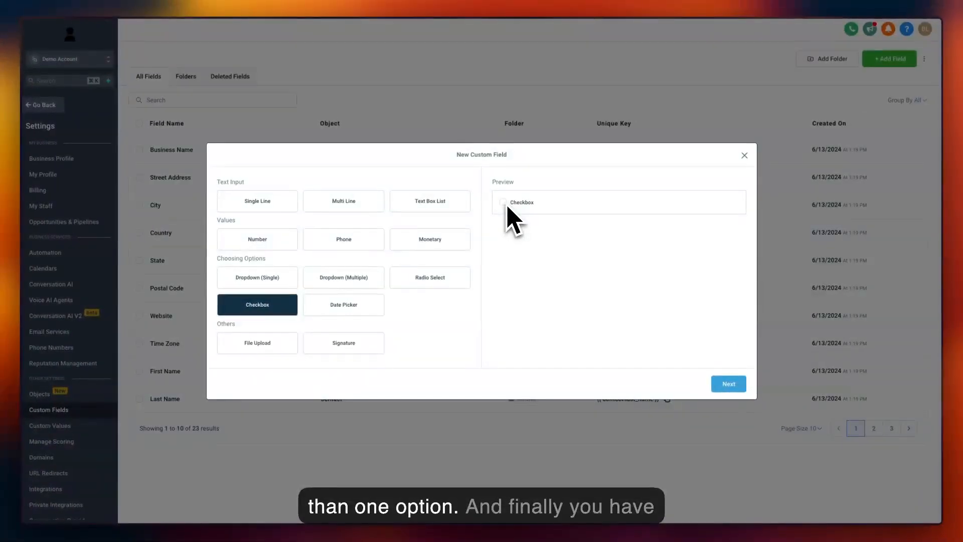
left_click(334, 307)
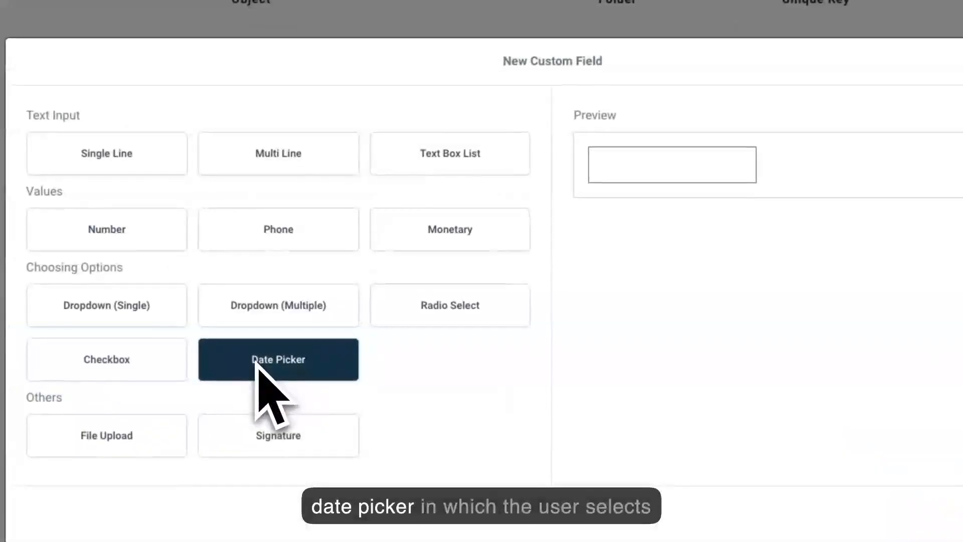
left_click(631, 176)
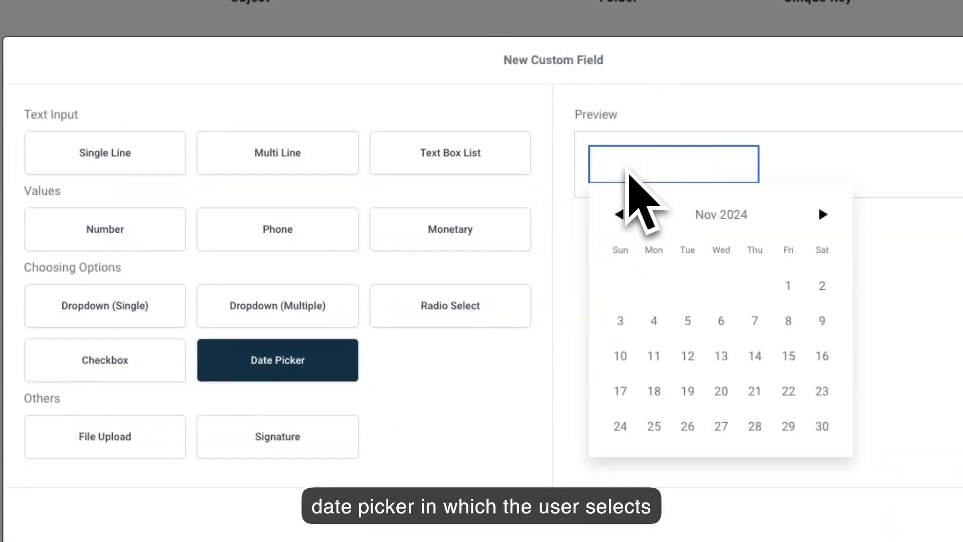
left_click(755, 321)
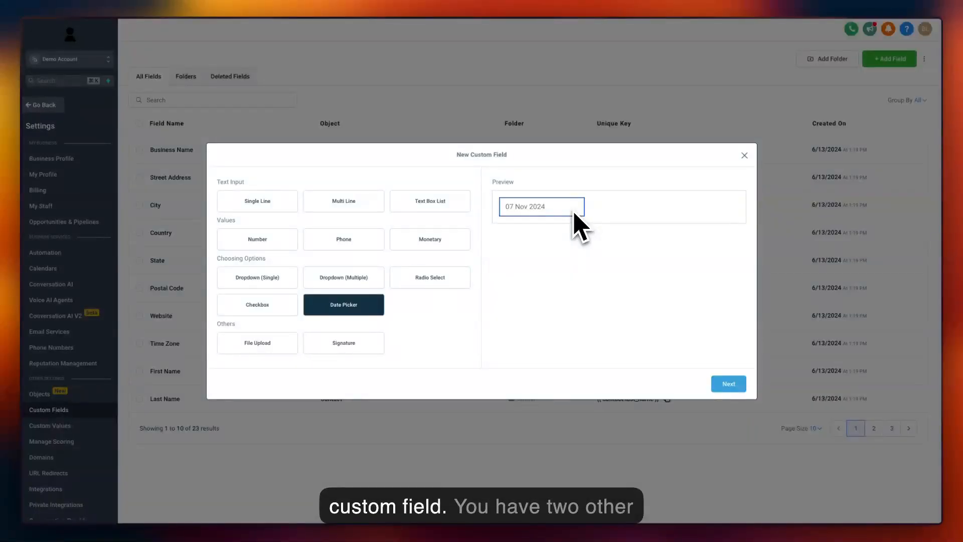
left_click(258, 343)
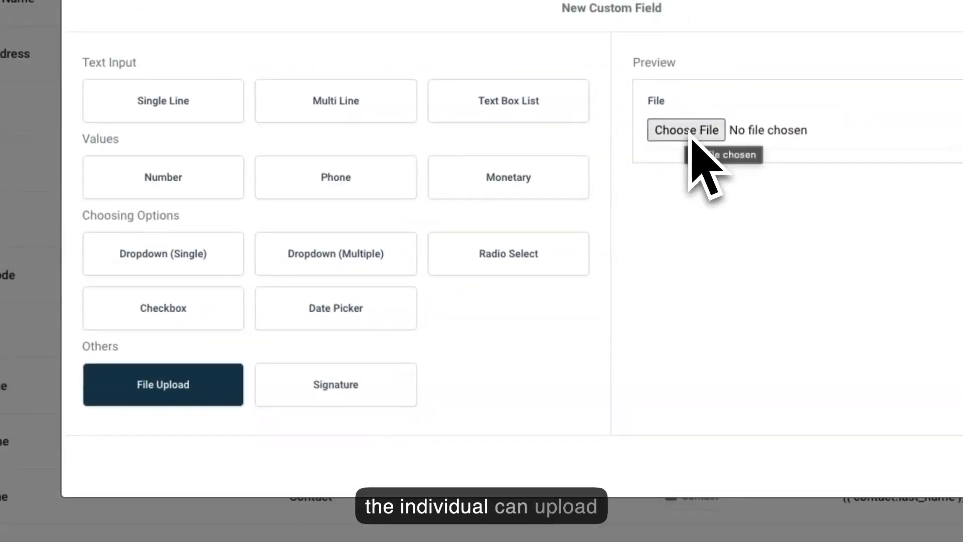
left_click(351, 388)
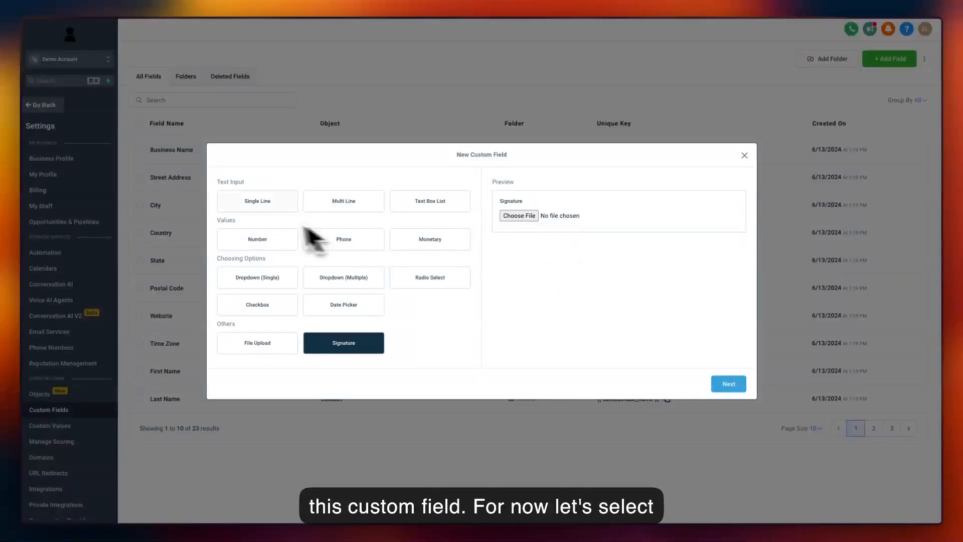
Choose the Single Line type for the new custom field, name it Puppy Name and associate it with the Contact object
left_click(259, 202)
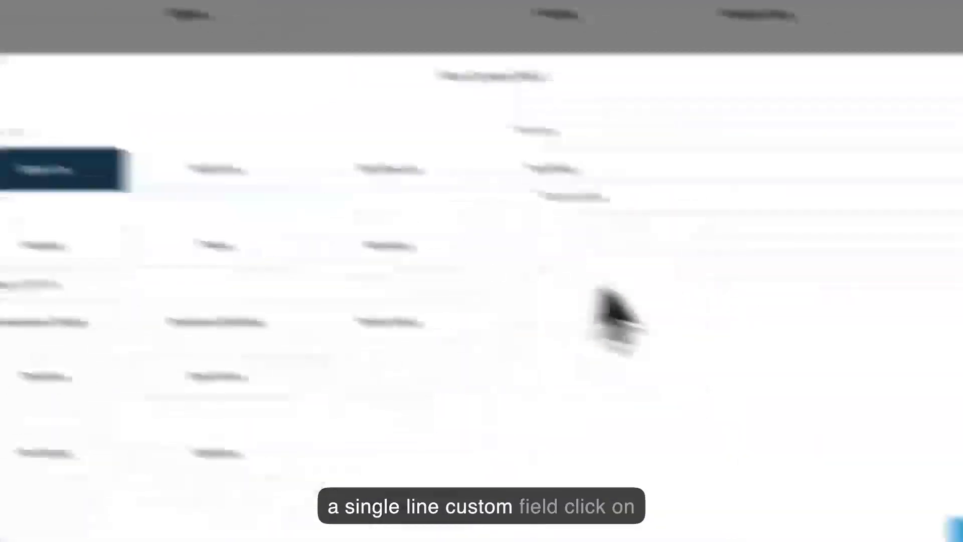
left_click(614, 313)
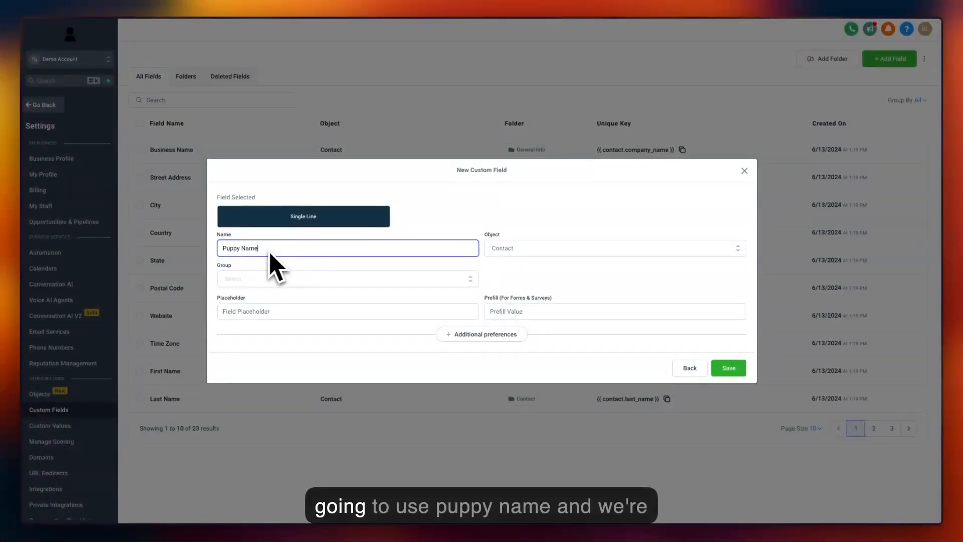
left_click(535, 253)
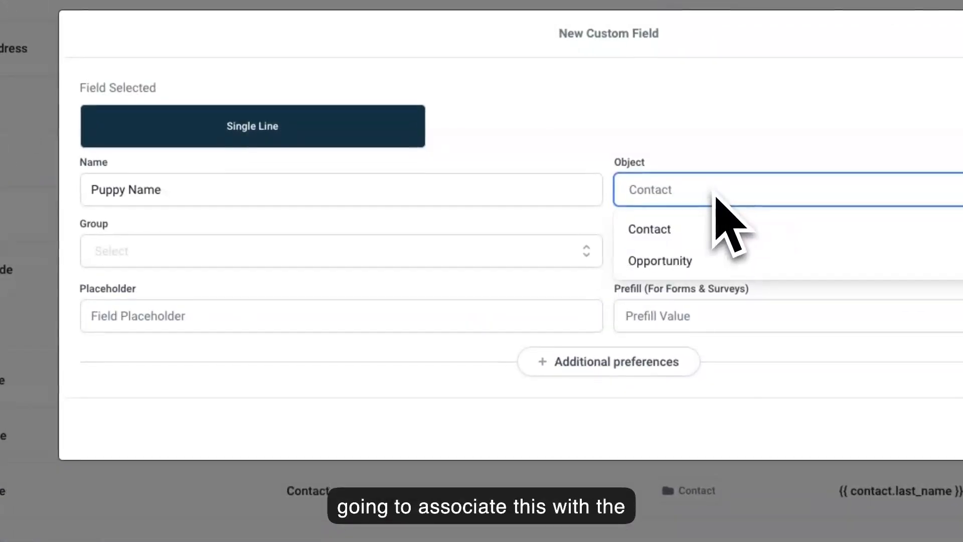
left_click(690, 225)
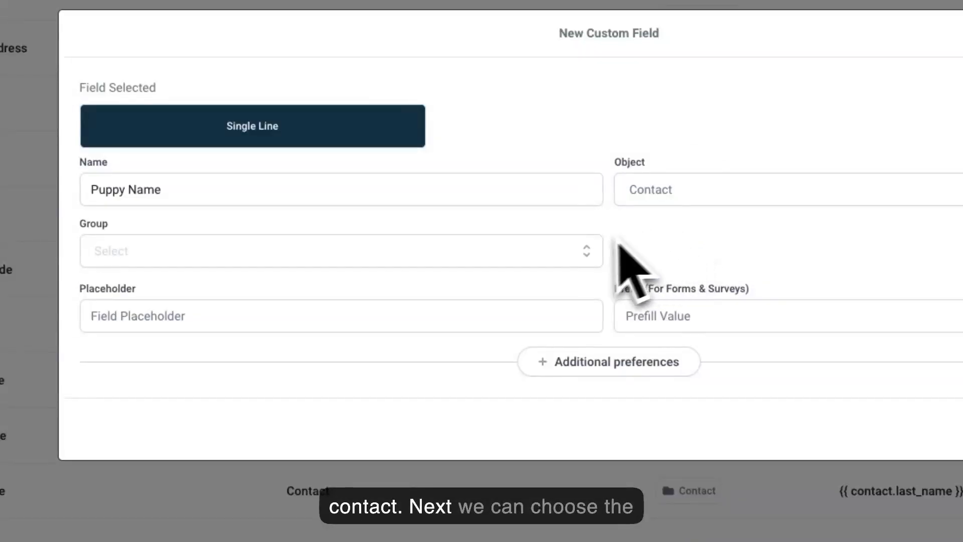
Assign the Puppy Name field to the General Info group, expand its additional preferences and save the field
left_click(577, 254)
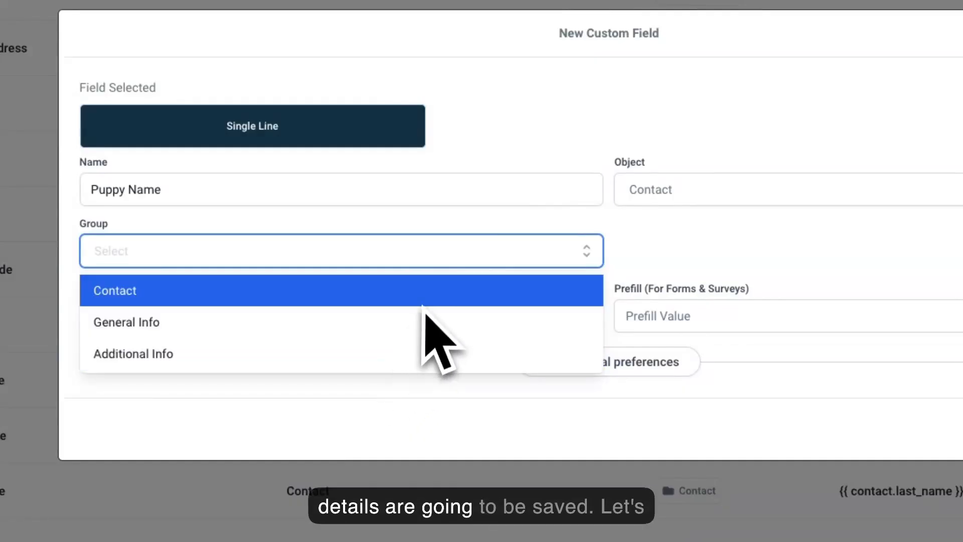
left_click(399, 324)
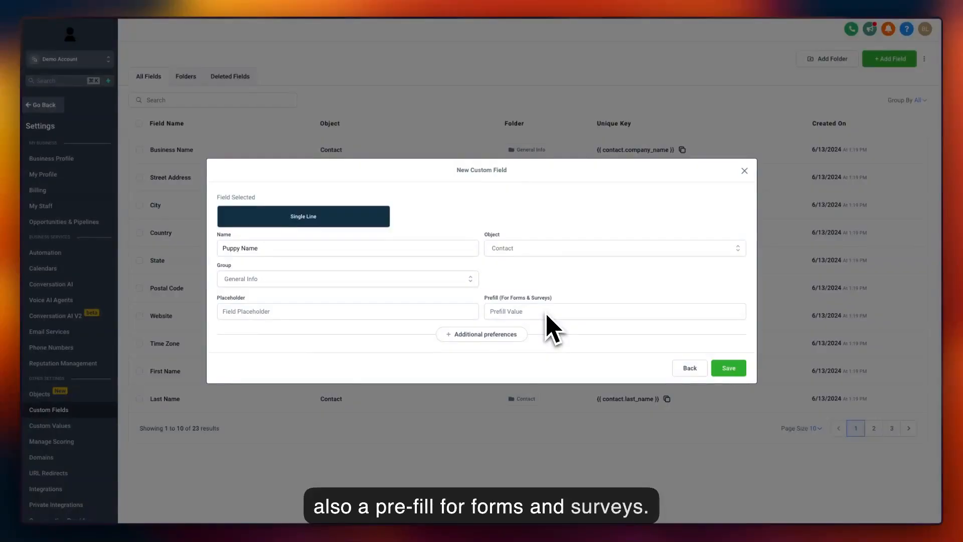
left_click(495, 334)
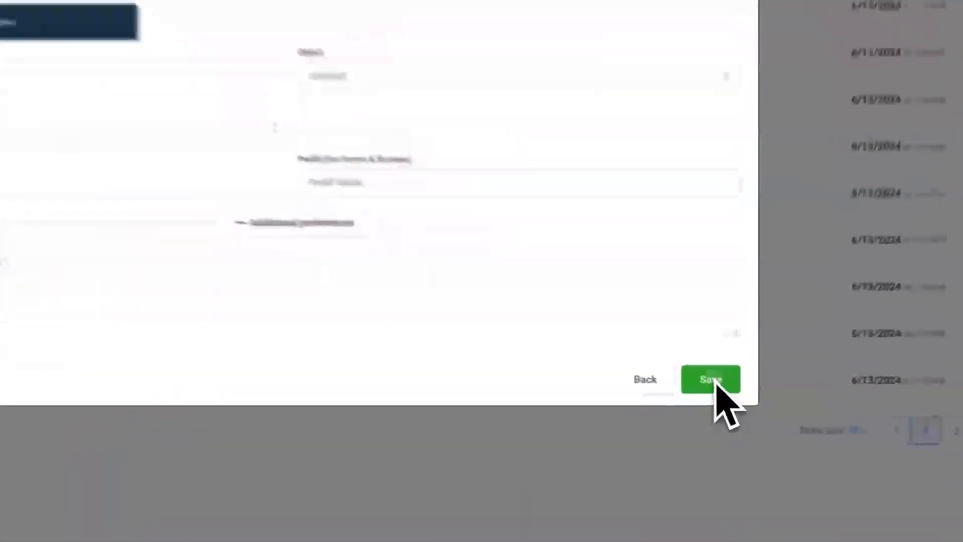
left_click(728, 398)
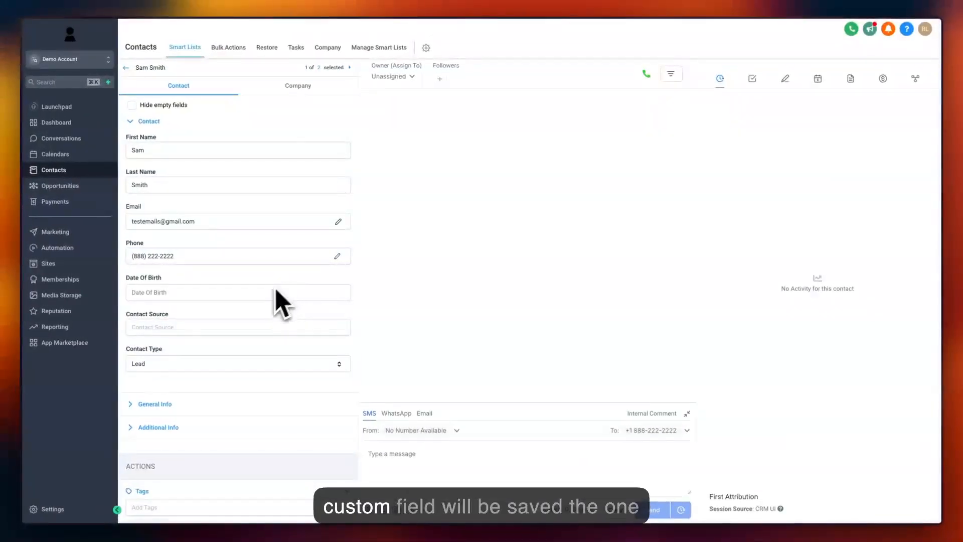
Look through the General Info section of the contact record for the Puppy Name field
left_click(170, 404)
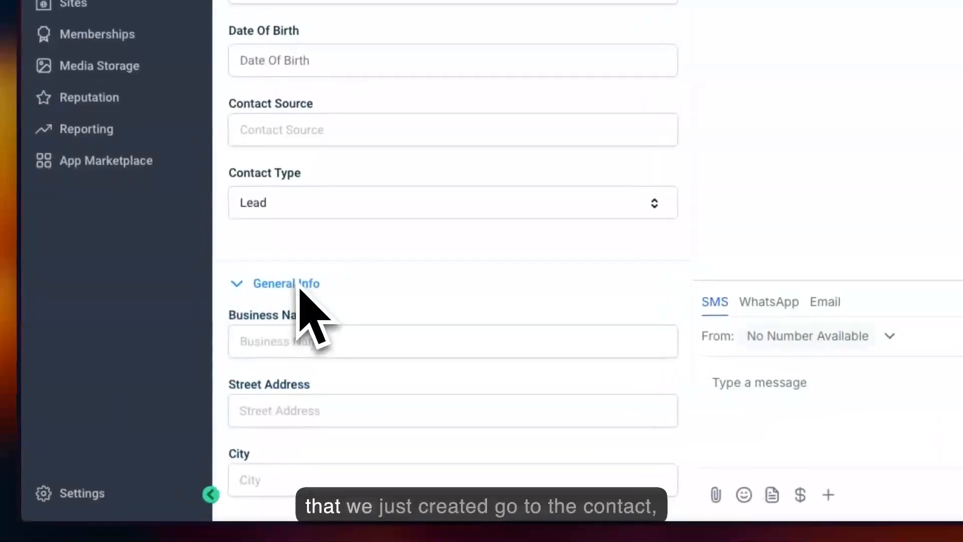
scroll(301, 296, "down", 5)
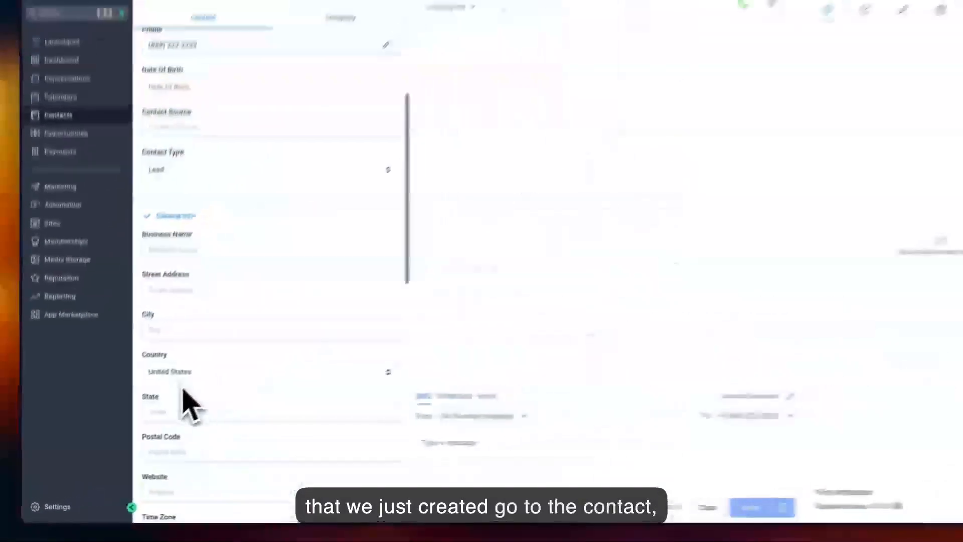
scroll(165, 407, "down", 3)
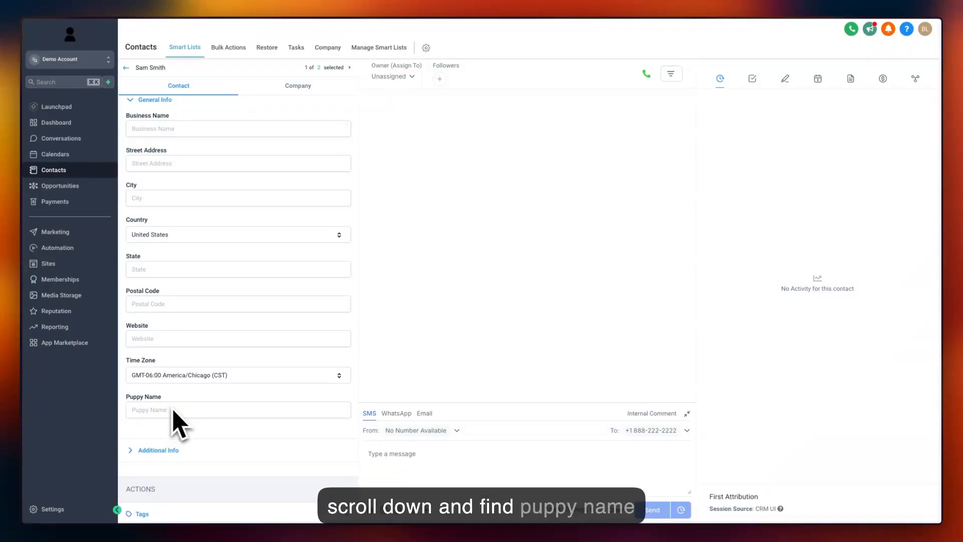
scroll(181, 413, "up", 1)
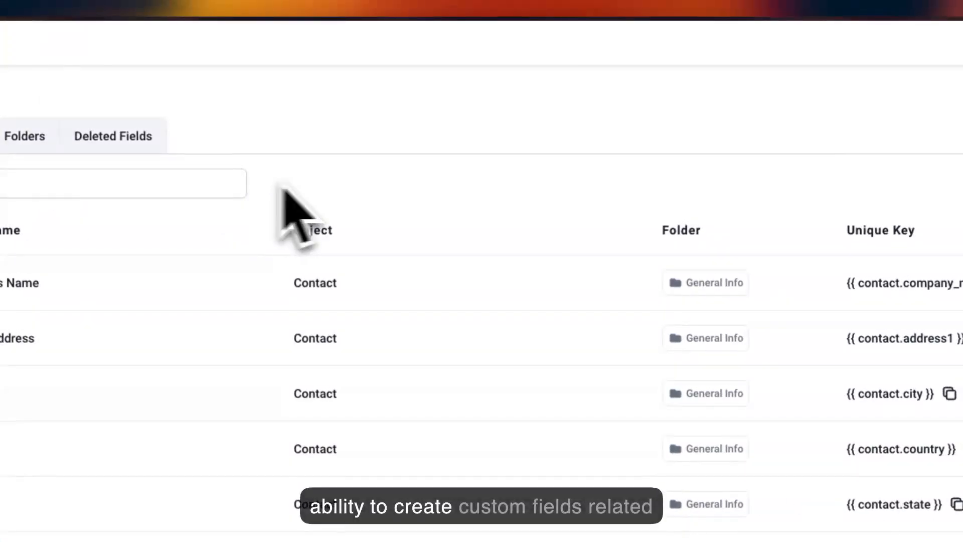
Create a Single Line custom field for the Opportunity object, assign it to the available Details group and save it
left_click(849, 106)
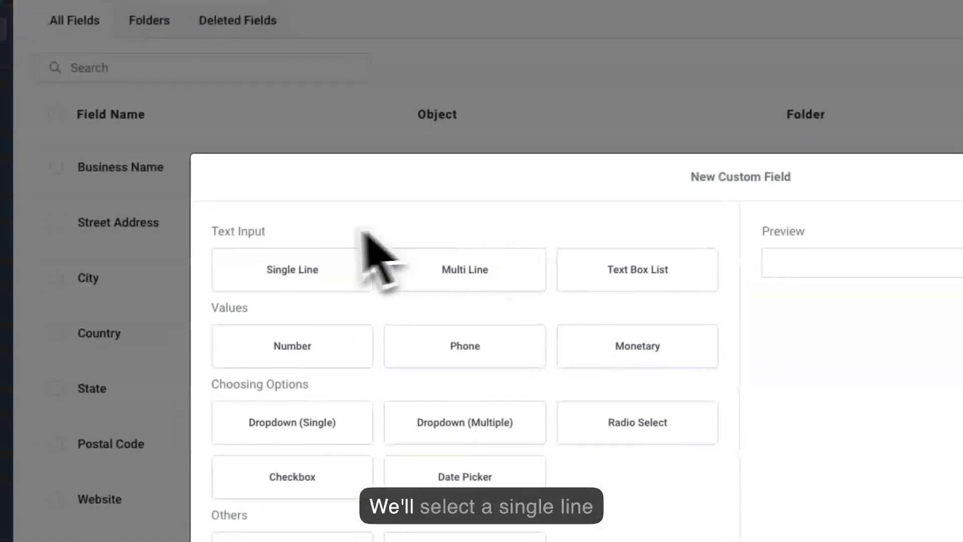
left_click(295, 270)
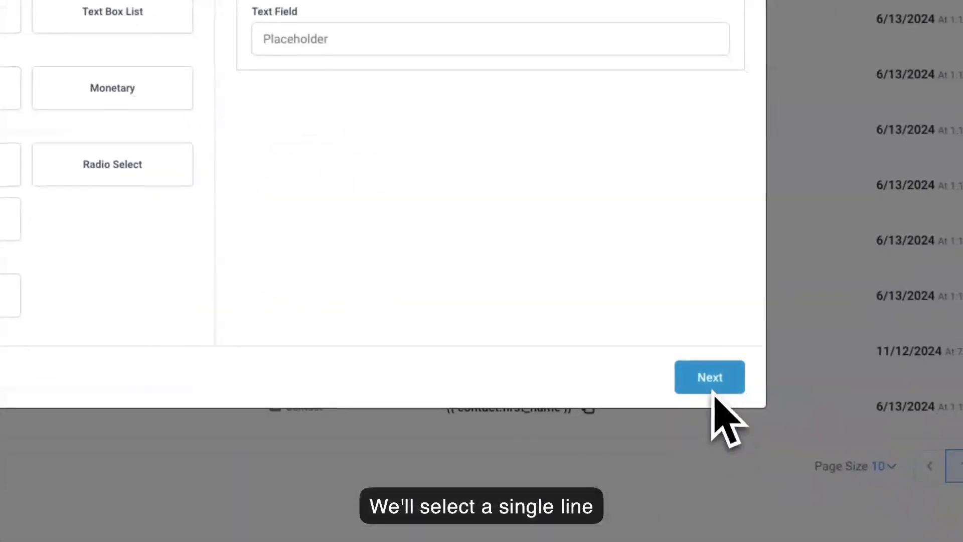
left_click(712, 392)
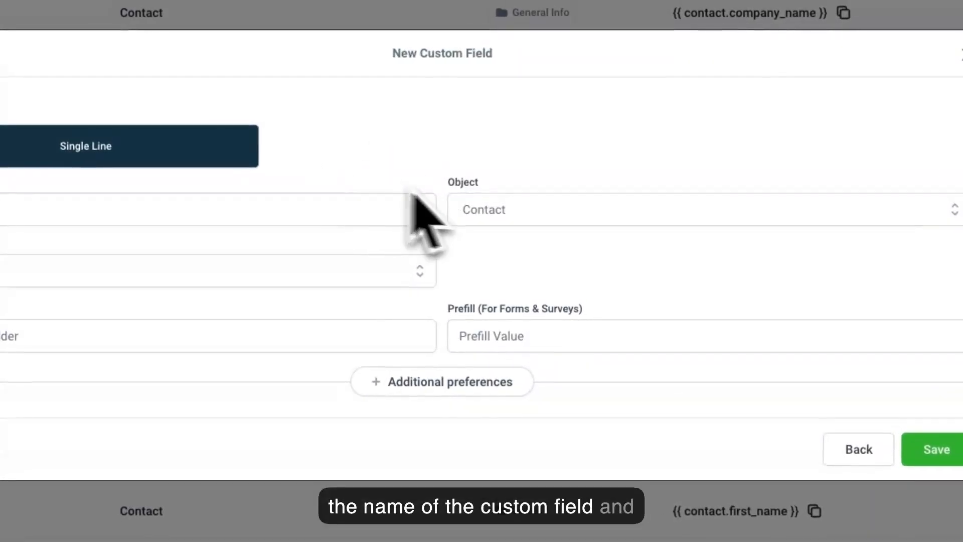
left_click(547, 215)
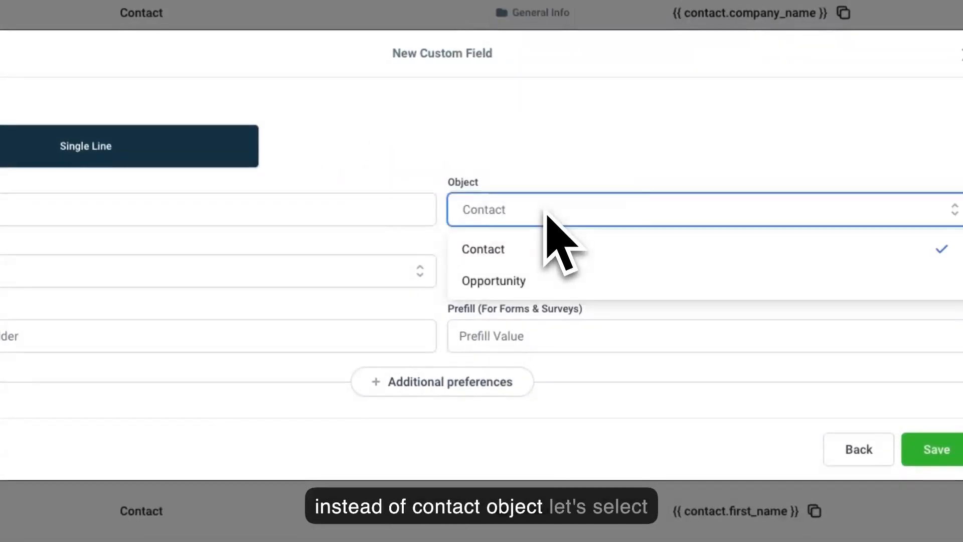
left_click(525, 282)
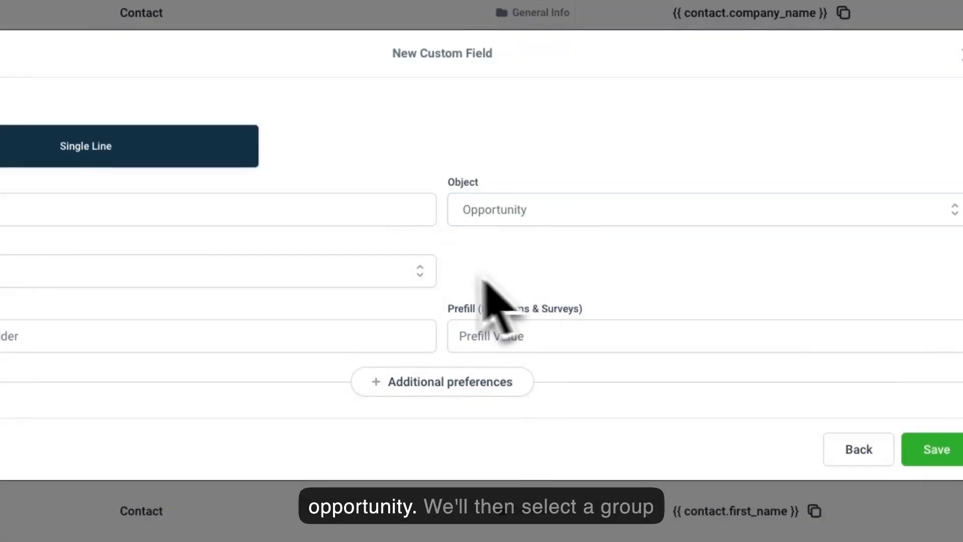
left_click(391, 277)
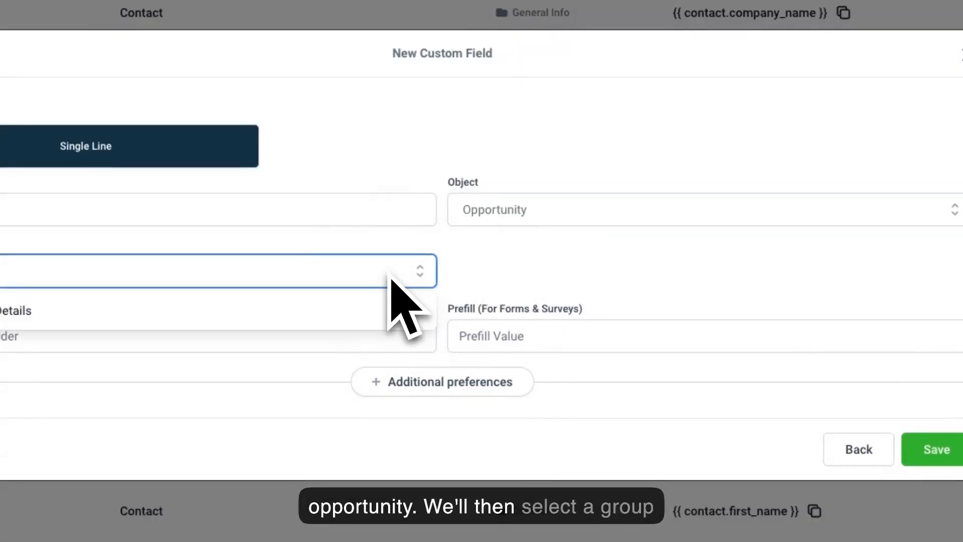
left_click(260, 311)
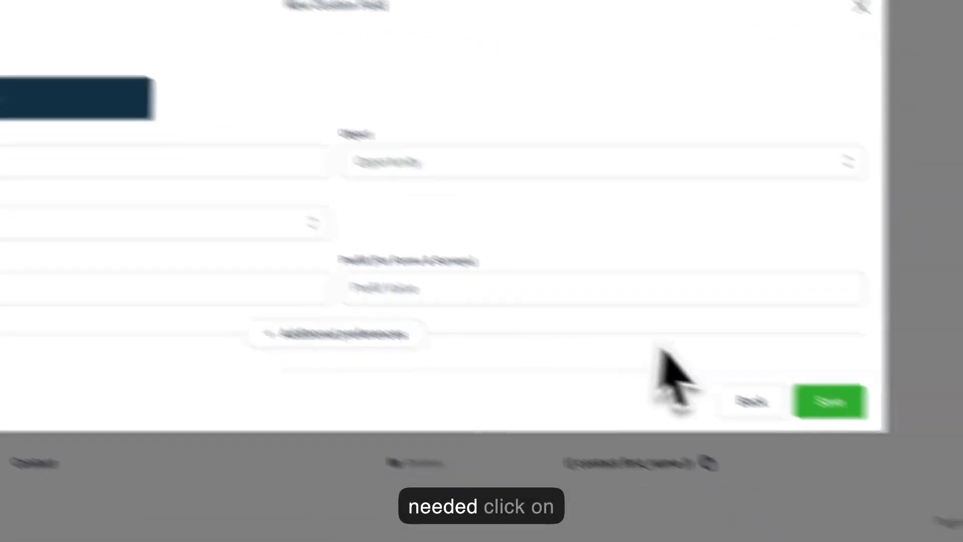
left_click(938, 451)
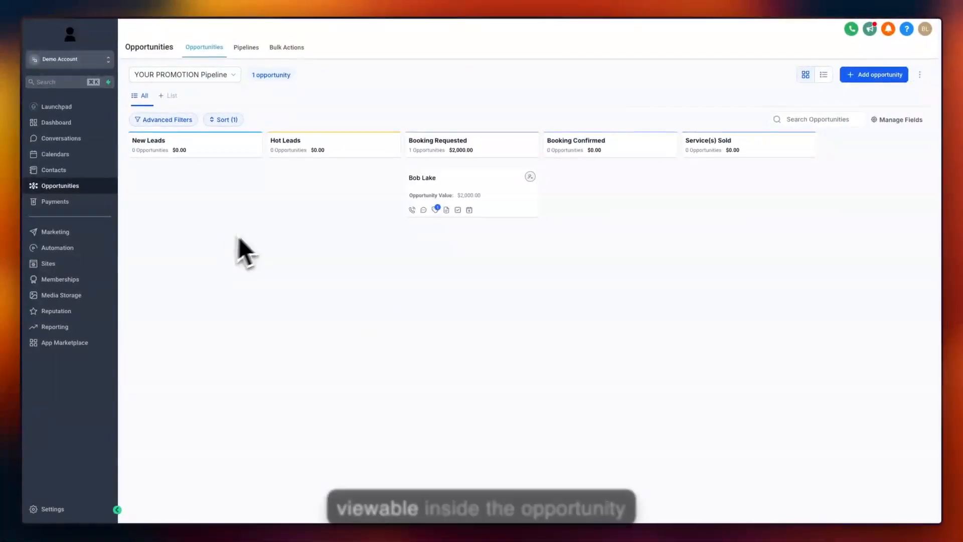
Open the opportunity in the Booking Requested stage and view its details, appointment and task sections, returning to Opportunity Details
left_click(467, 188)
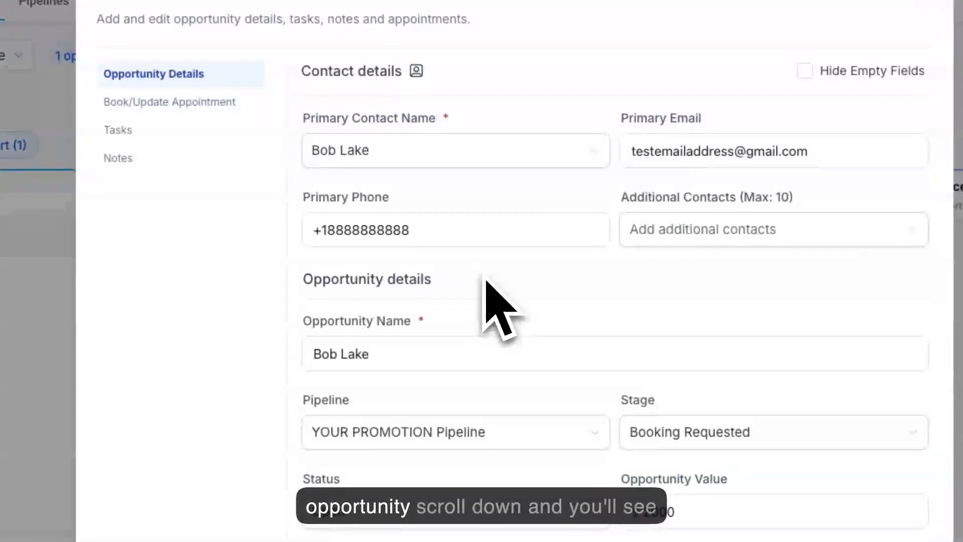
scroll(484, 281, "down", 2)
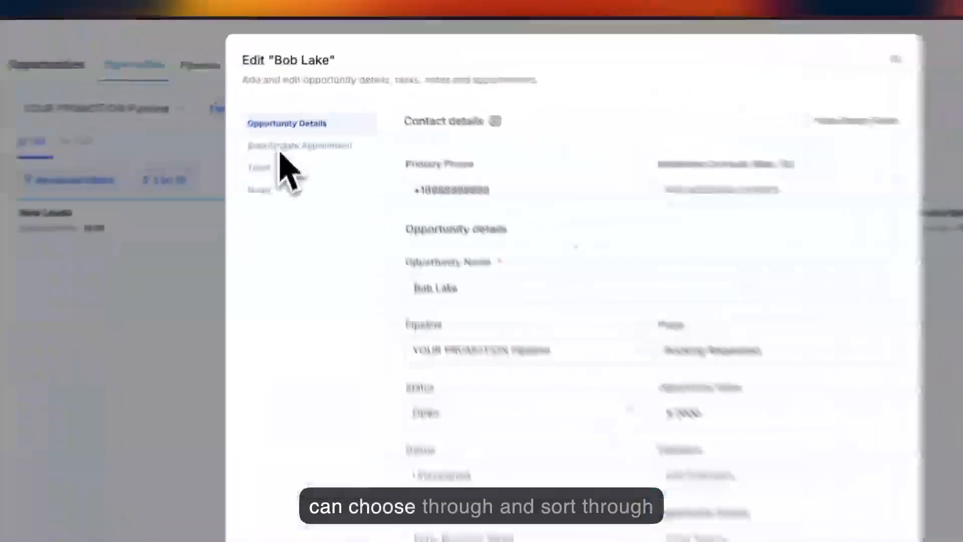
left_click(296, 100)
left_click(259, 215)
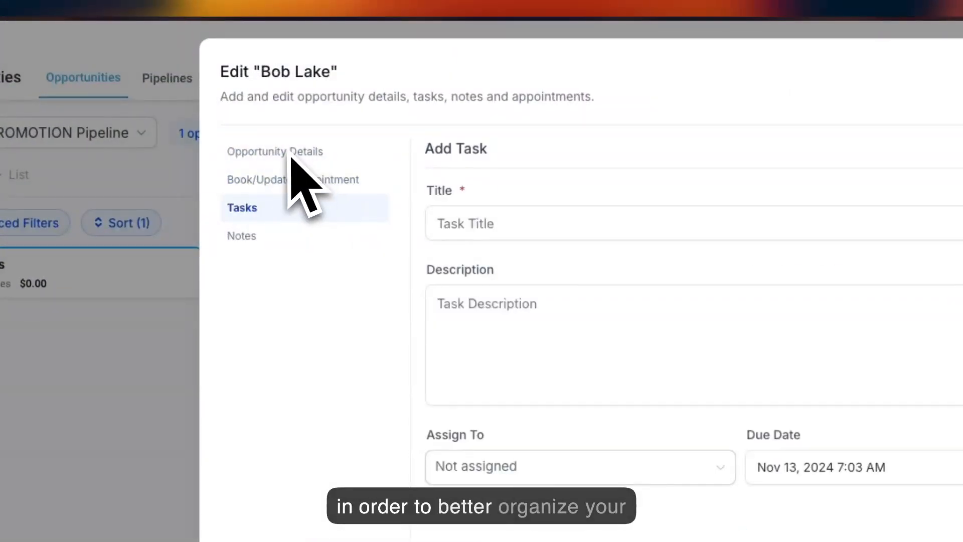
left_click(290, 153)
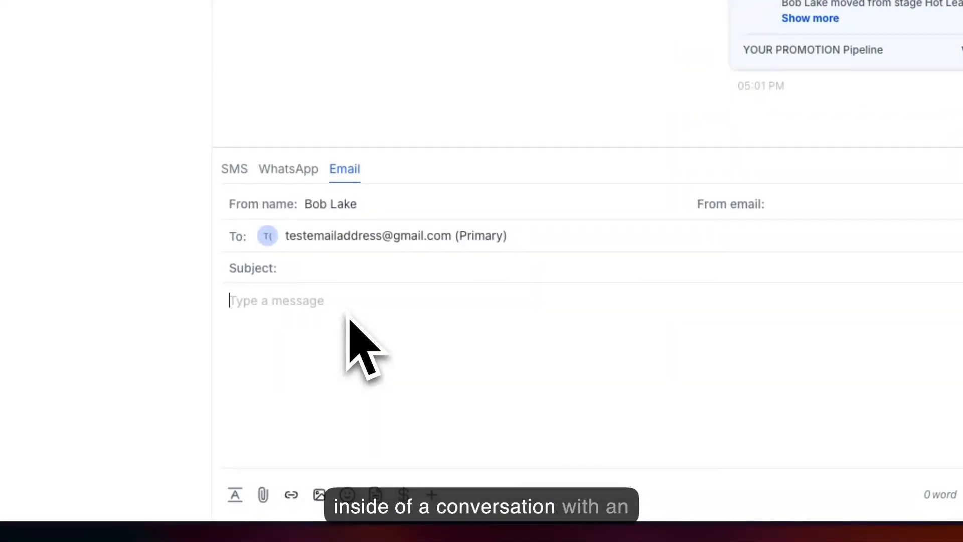
Insert the contact's Email and Full Name custom values into the body of the email message
left_click(350, 319)
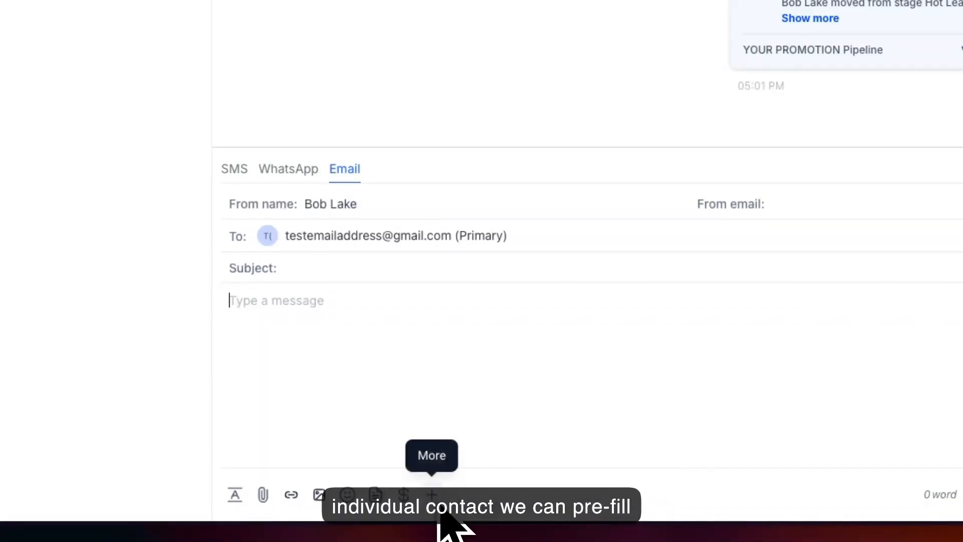
left_click(433, 495)
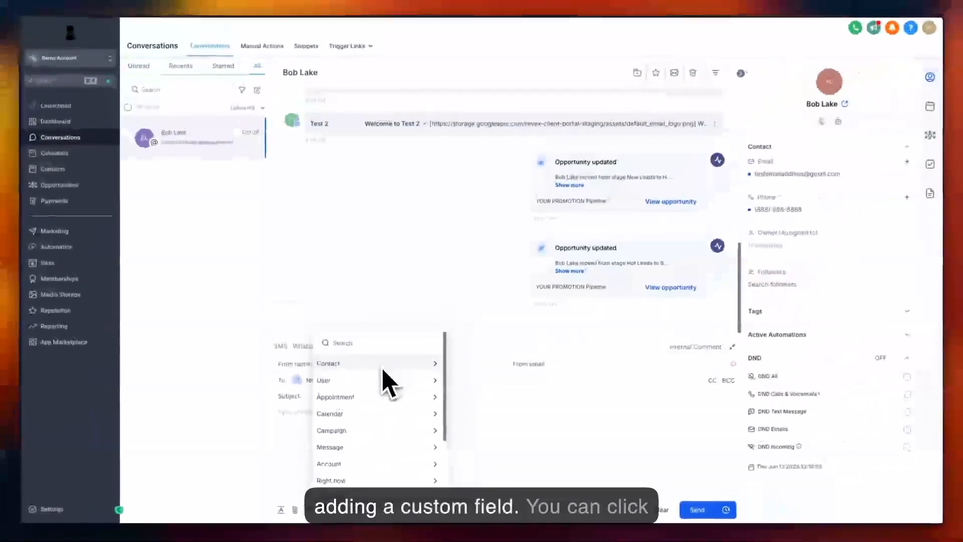
left_click(376, 368)
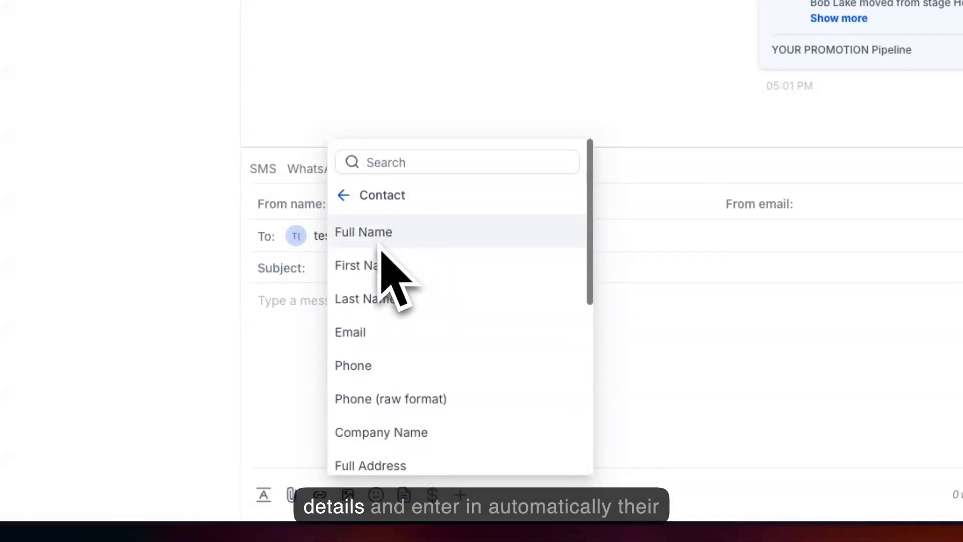
left_click(375, 337)
left_click(462, 497)
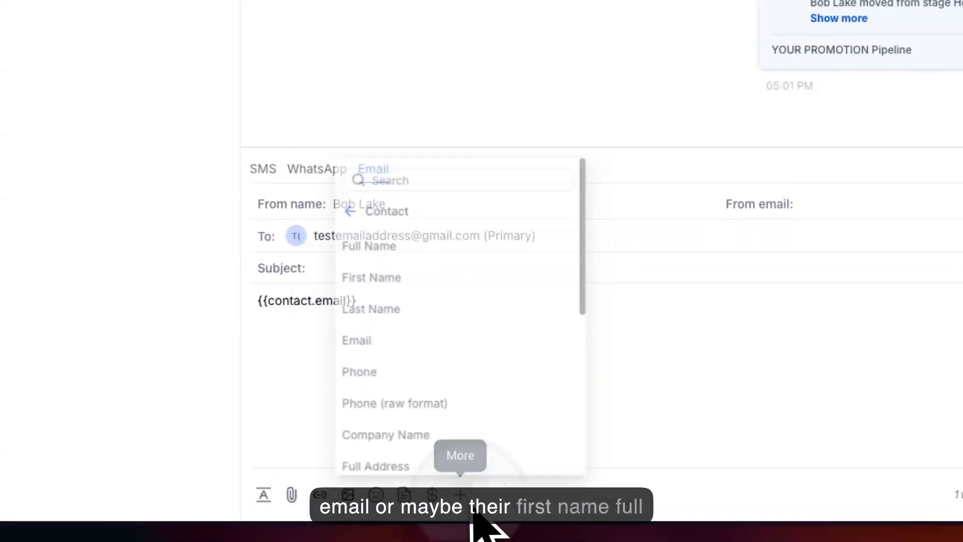
left_click(419, 234)
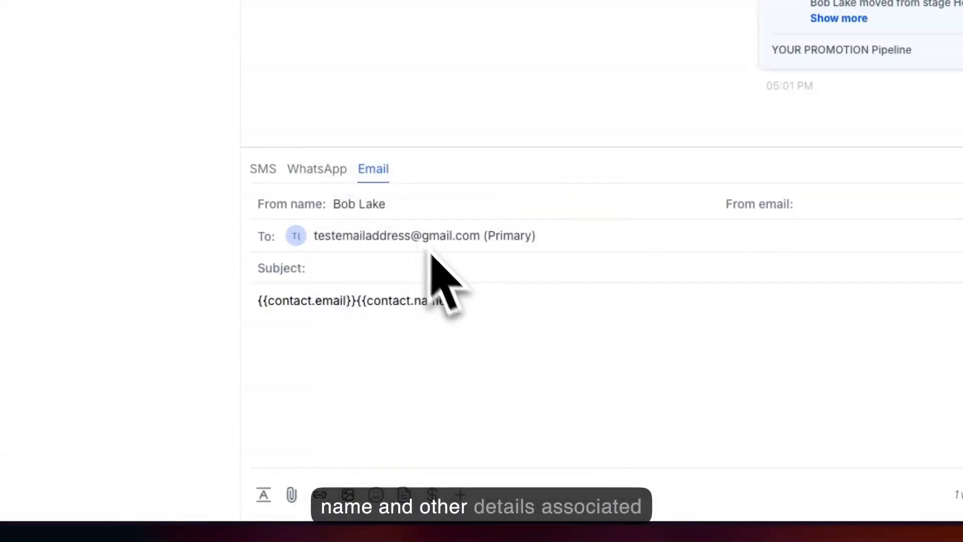
Add the contact's Puppy Name custom field to the end of the email body and select the inserted placeholder
left_click(461, 496)
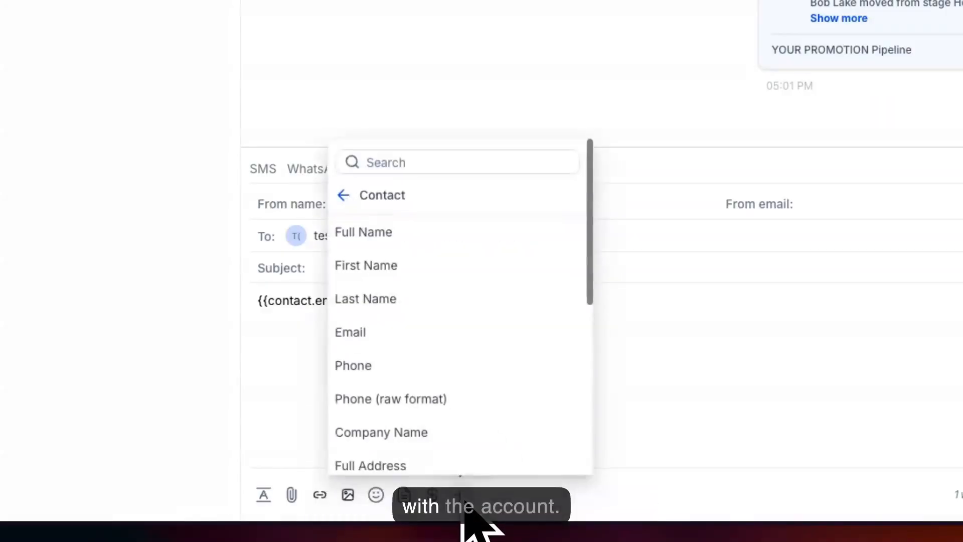
left_click(343, 195)
left_click(346, 202)
scroll(441, 441, "down", 5)
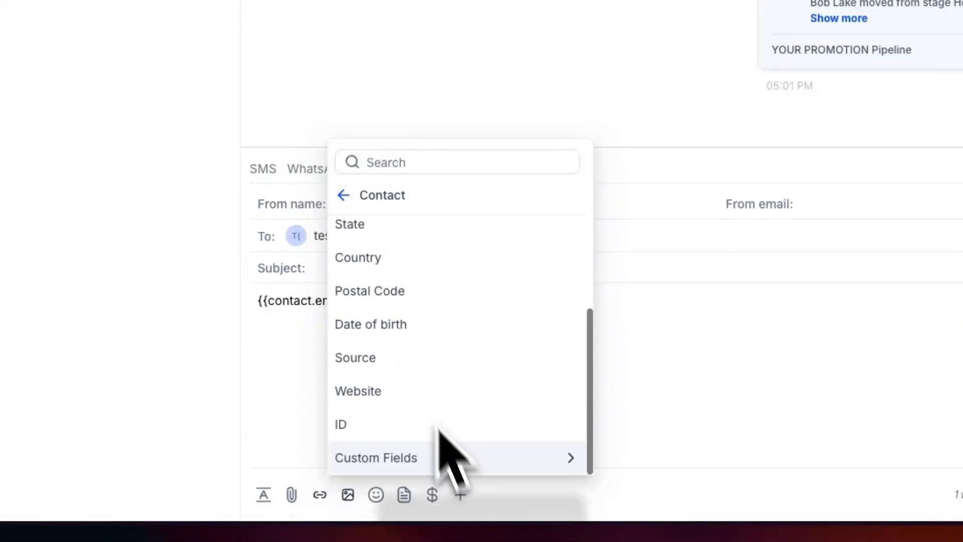
left_click(451, 457)
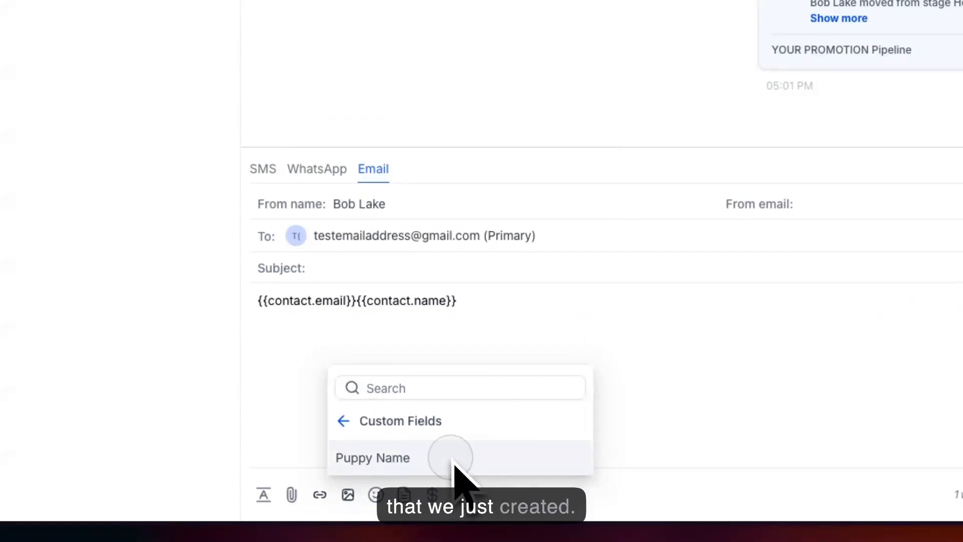
left_click(451, 457)
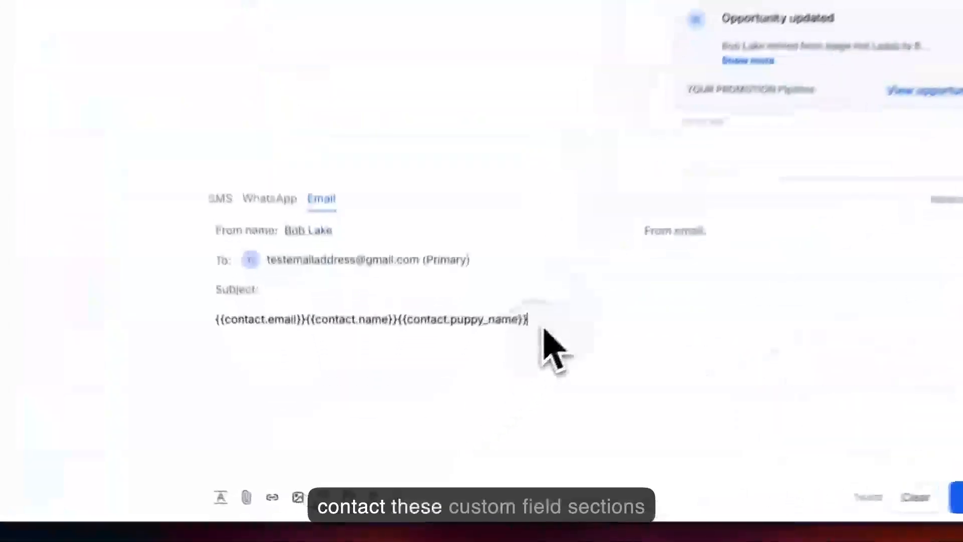
left_click_drag(456, 419, 380, 419)
left_click_drag(408, 312, 405, 314)
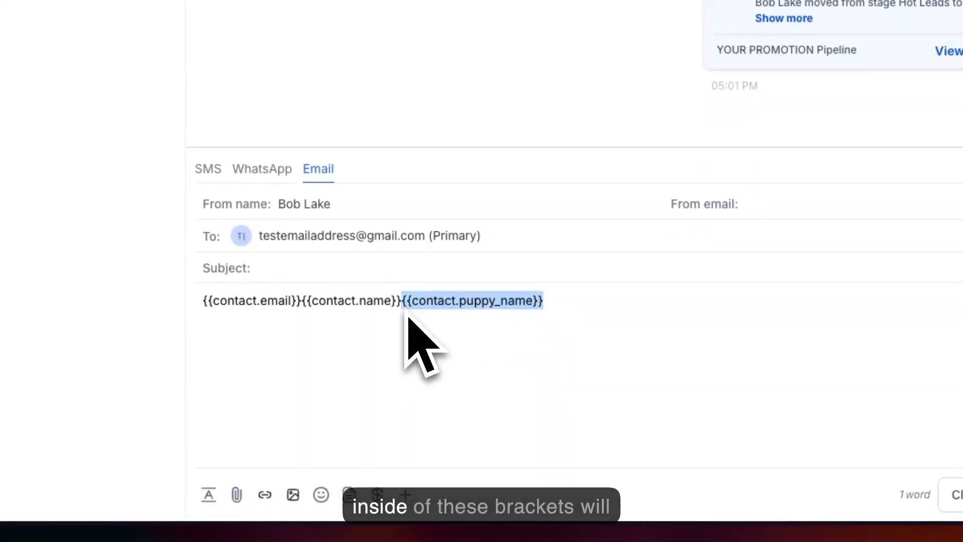